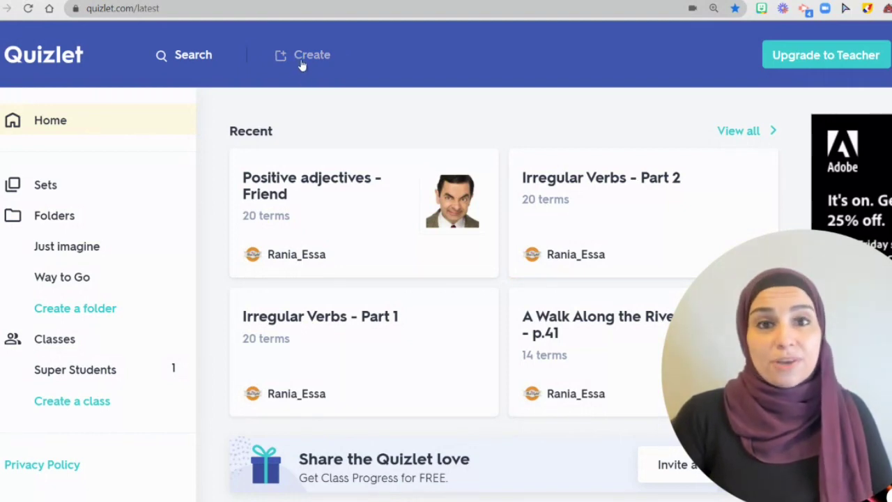
Step: Create a new study set titled 'Animals' with 'Elephant' as the first term
left_click(308, 56)
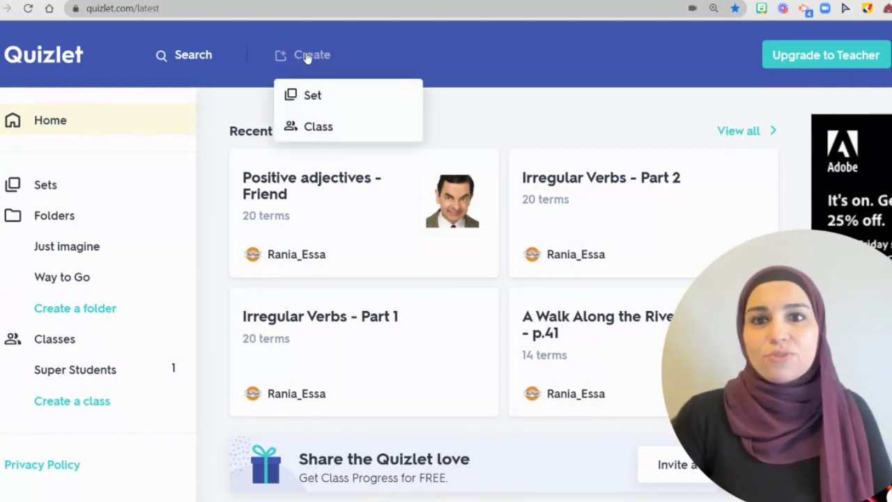
left_click(313, 96)
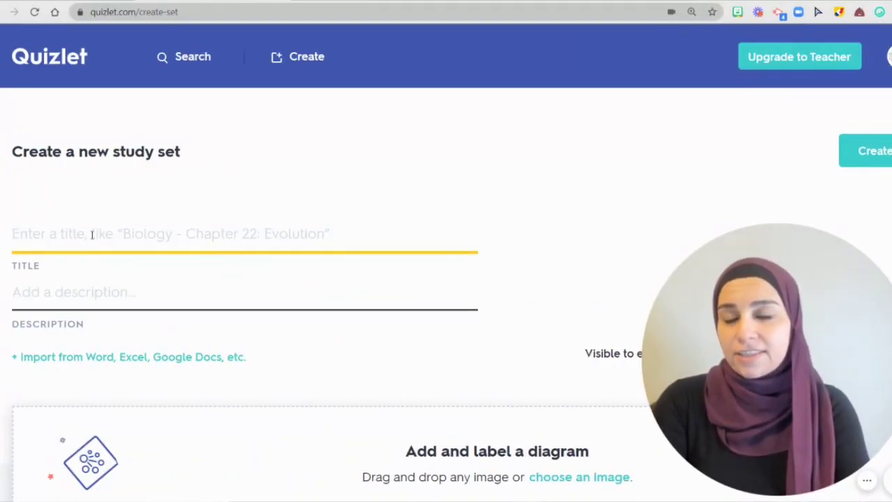
type("Animals")
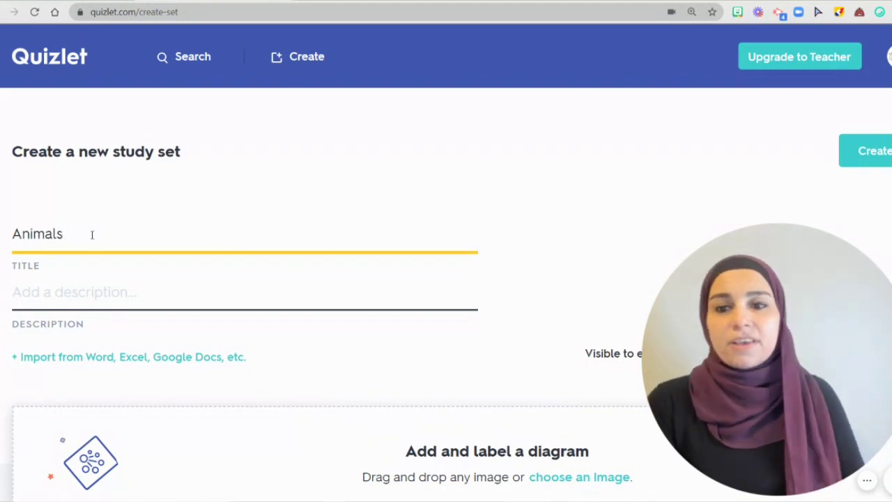
scroll(225, 230, "down", 5)
left_click(103, 312)
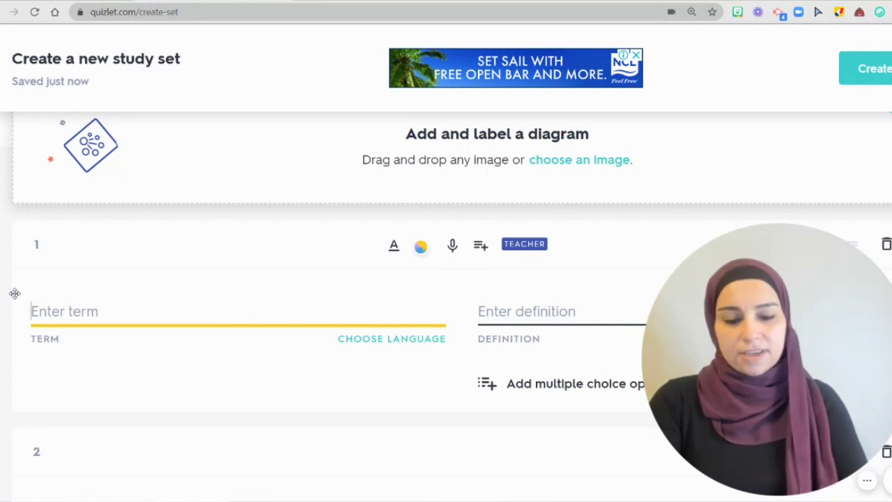
type("Elephant")
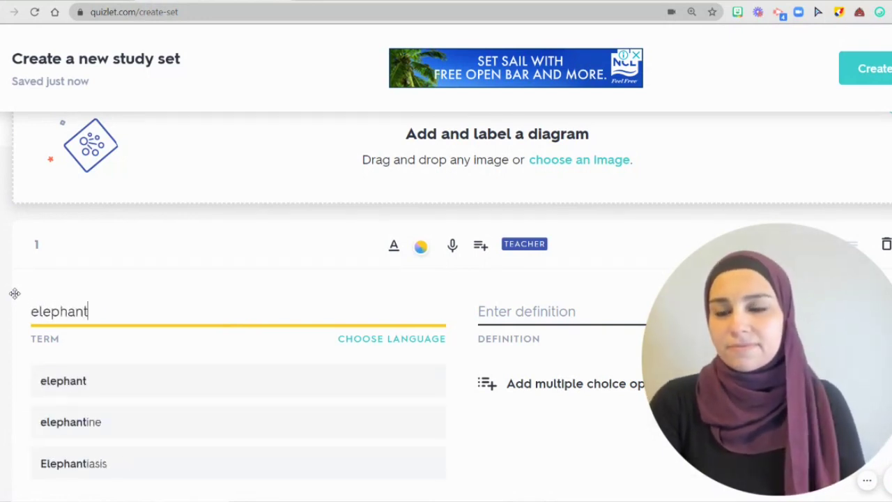
left_click_drag(737, 246, 370, 246)
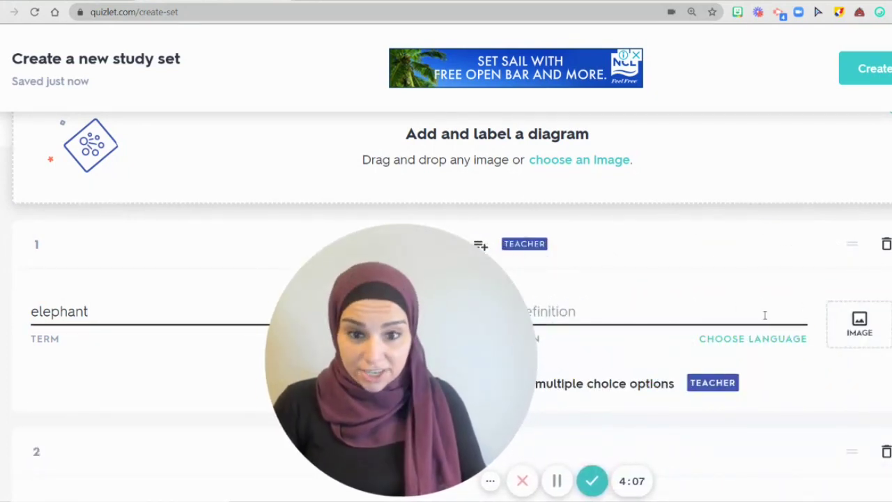
Step: Set the definition language to Arabic and give elephant the definition فيل
left_click(758, 340)
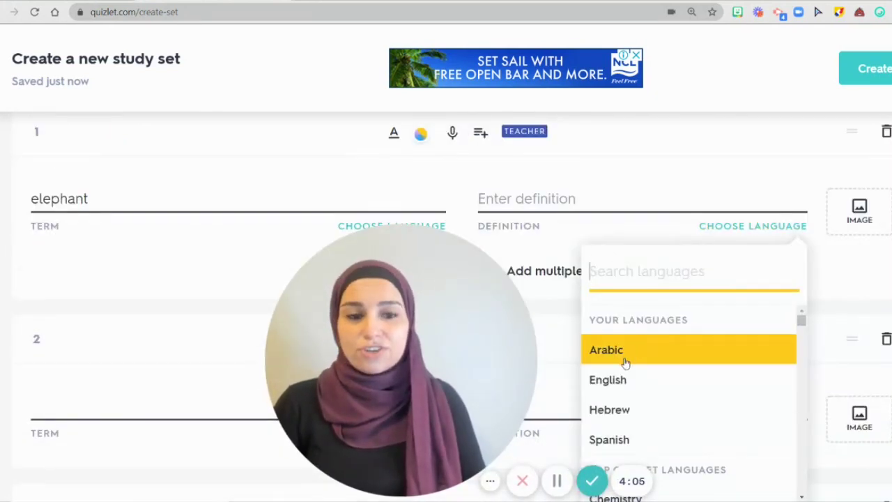
scroll(626, 373, "down", 3)
scroll(625, 372, "down", 1)
scroll(622, 374, "up", 4)
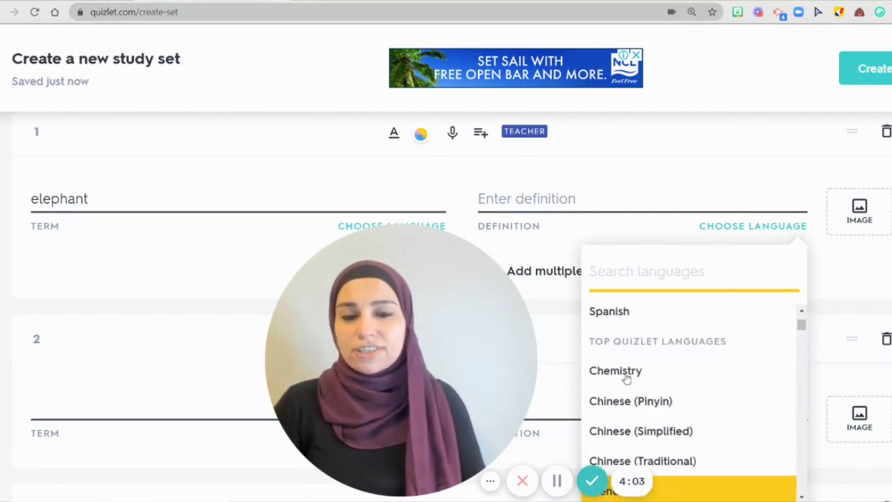
left_click(653, 350)
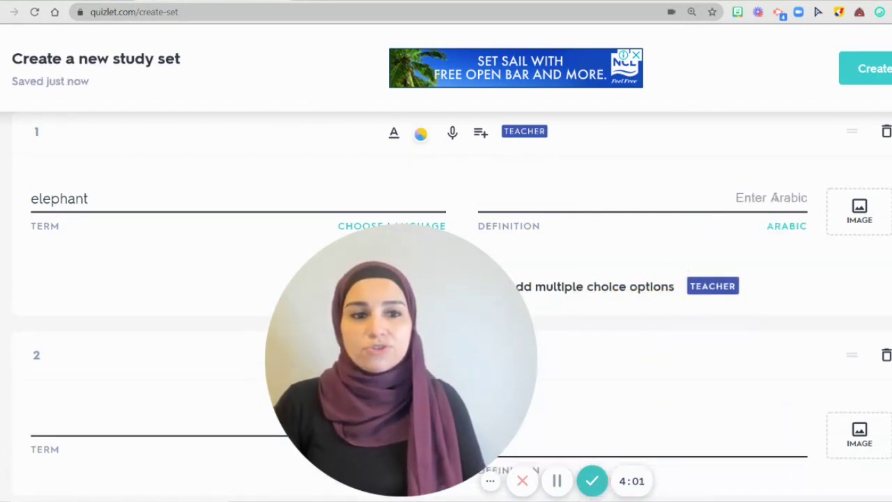
left_click(724, 201)
left_click_drag(448, 285, 333, 291)
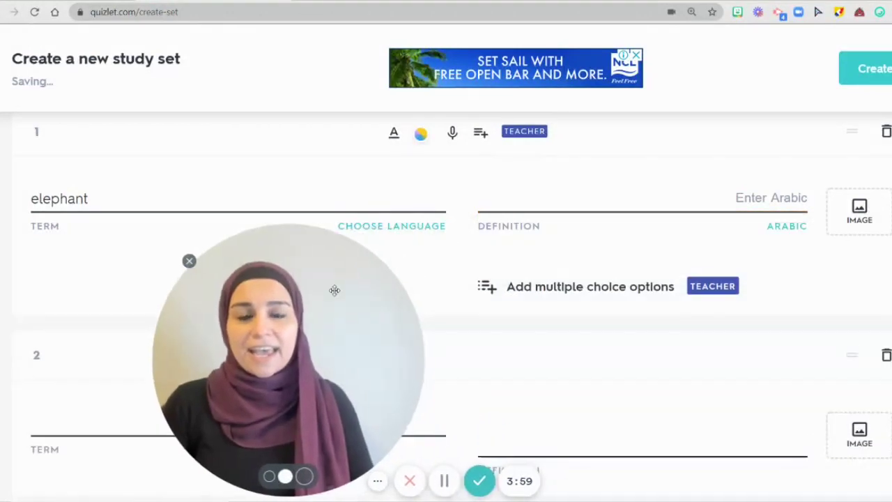
left_click(794, 198)
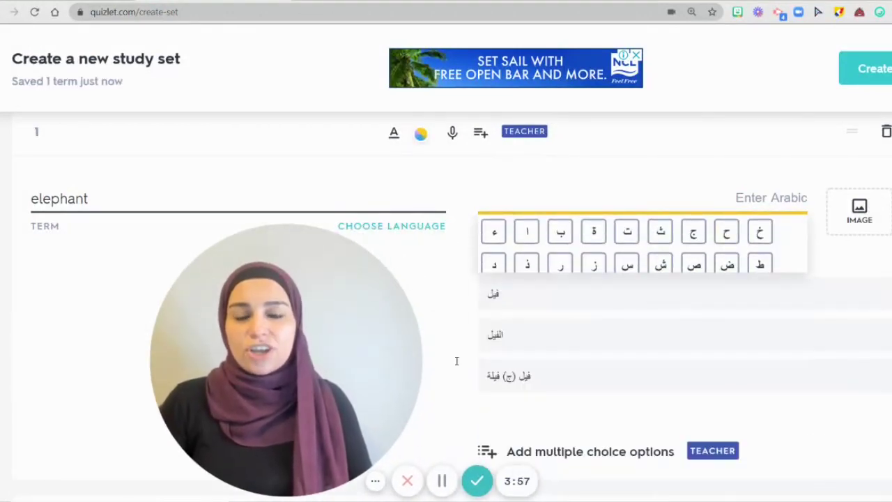
left_click(506, 293)
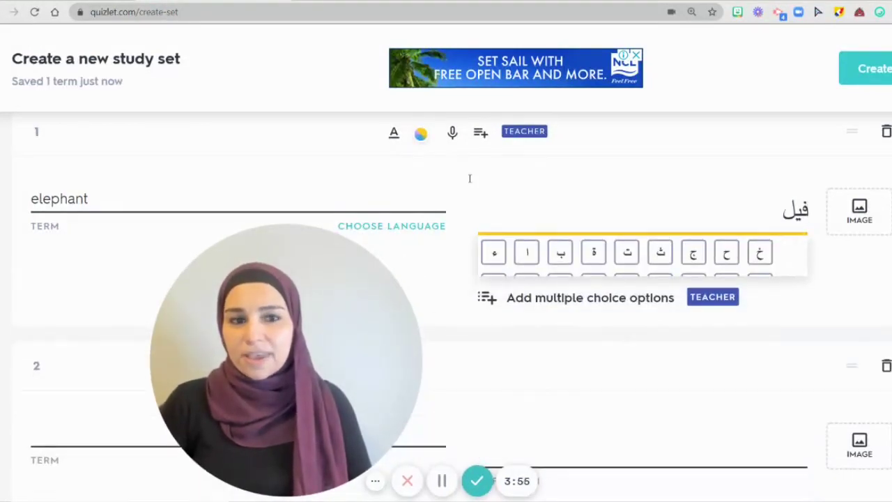
Step: Attach a searched online photo to the elephant card and create the five-term Animals set
left_click(860, 224)
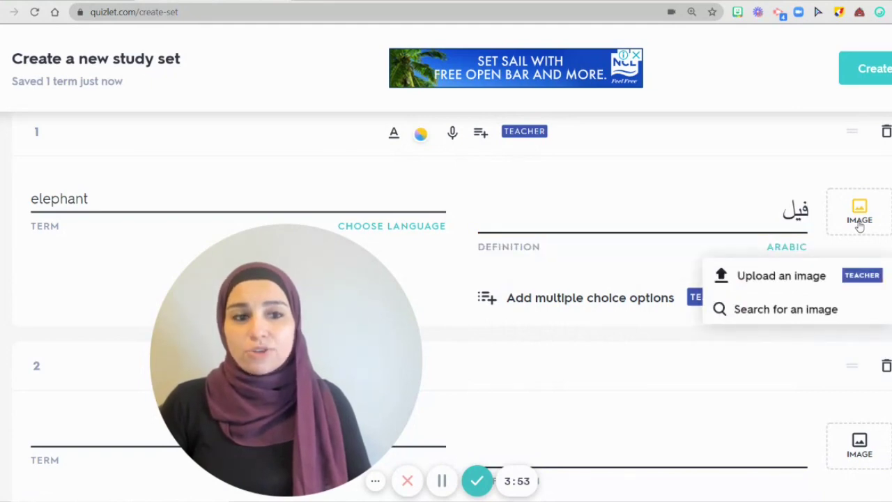
left_click(822, 309)
left_click_drag(383, 319, 755, 201)
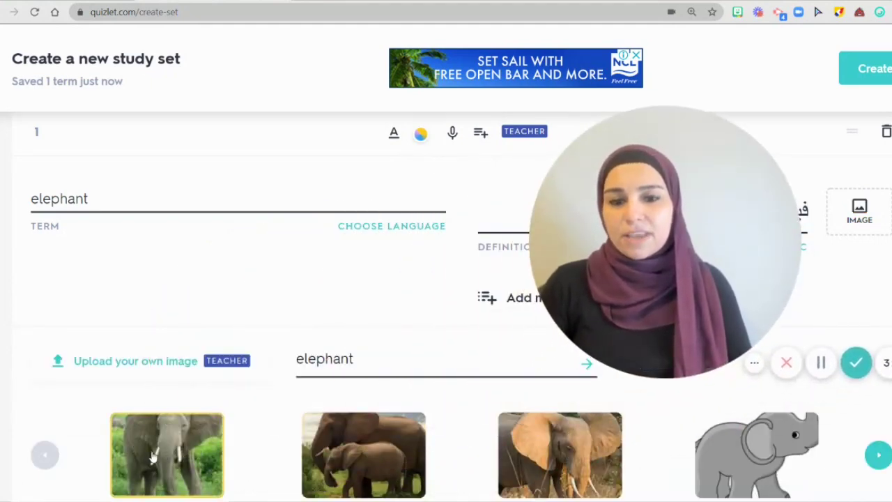
left_click(878, 454)
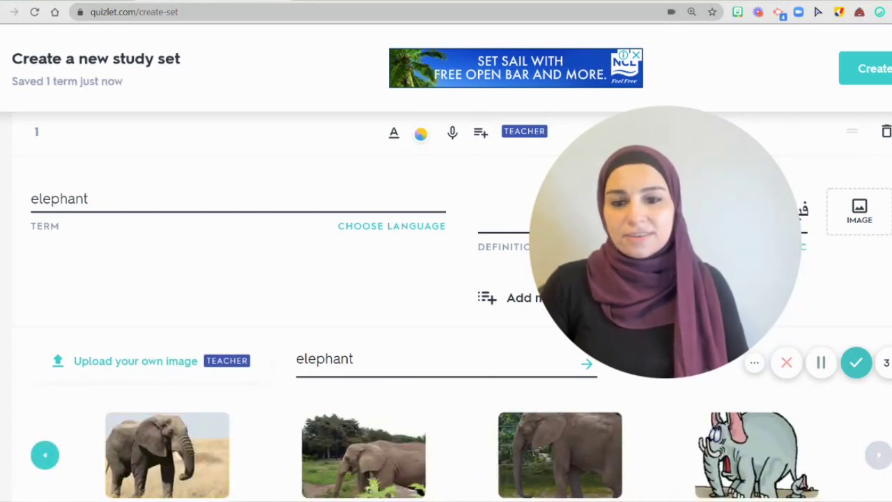
left_click(165, 453)
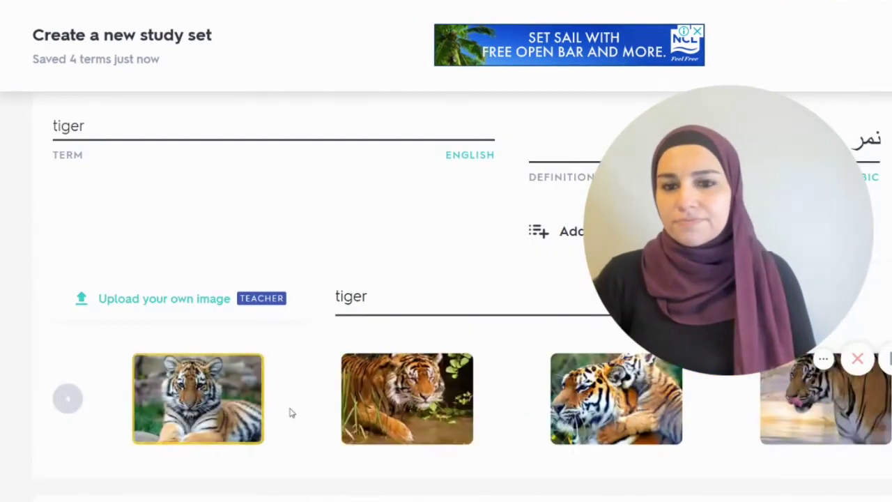
left_click(230, 397)
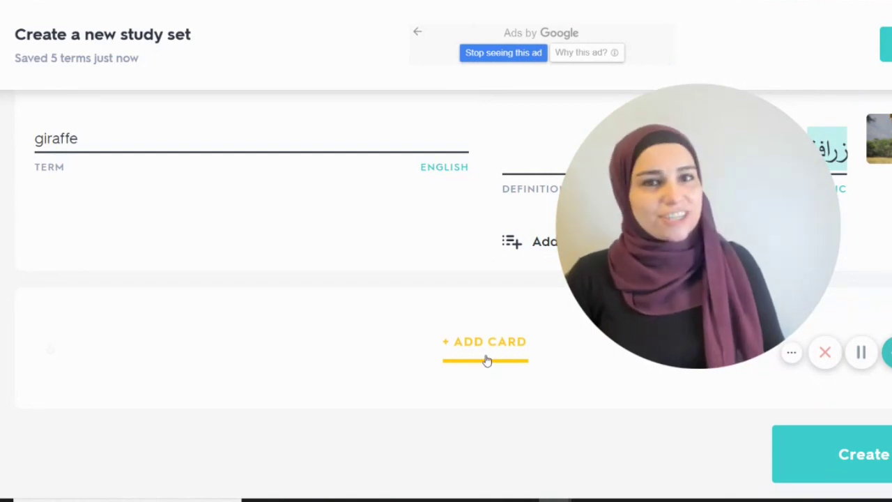
left_click(861, 457)
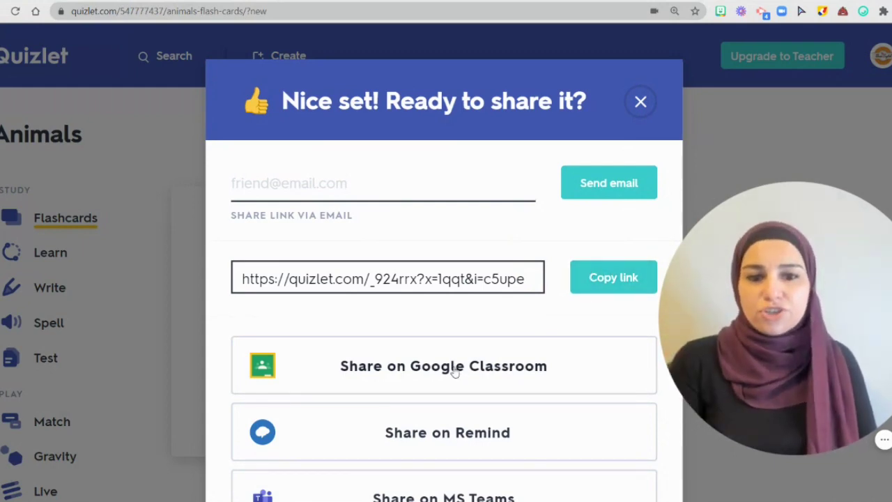
Step: Close the 'Nice set! Ready to share it?' dialog for the Animals set
scroll(455, 371, "down", 1)
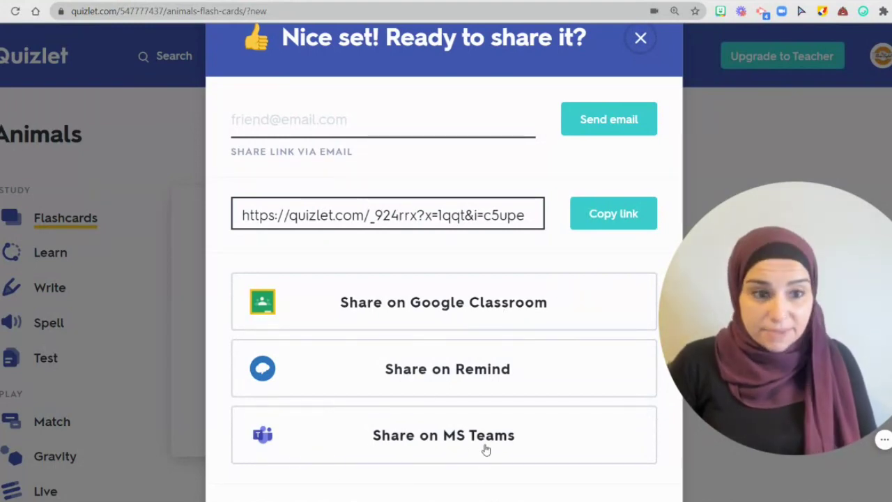
scroll(464, 315, "up", 1)
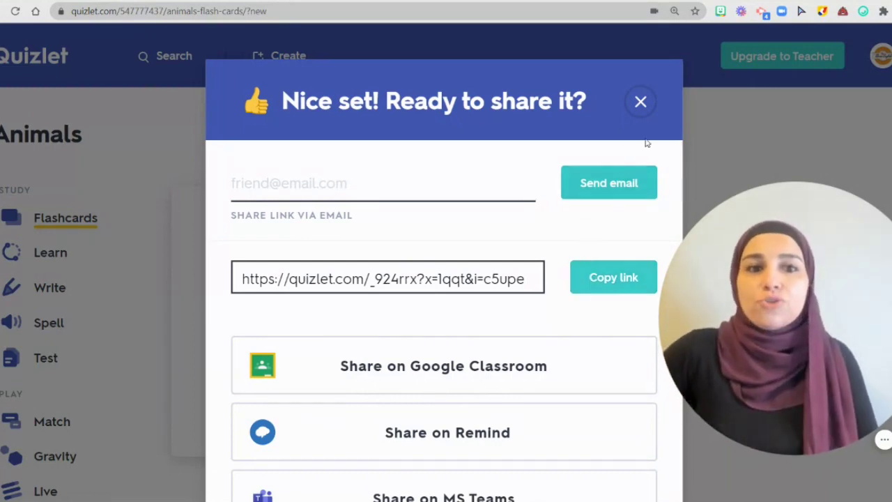
left_click(639, 103)
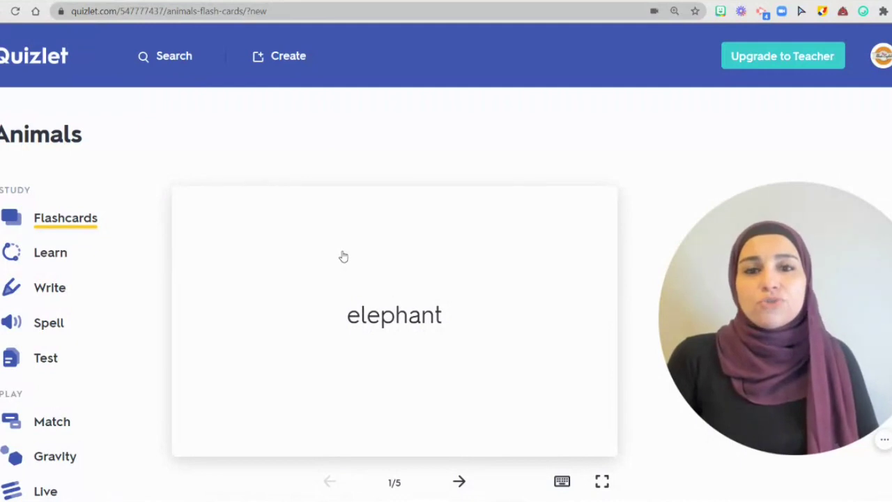
Step: Flip through the elephant, lion and tiger flashcards, viewing each card's answer side
scroll(303, 312, "down", 1)
left_click(465, 303)
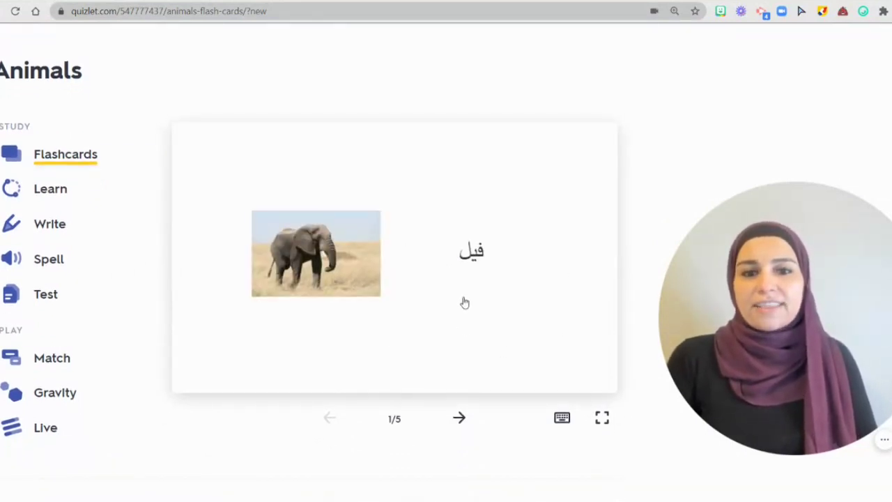
left_click(482, 339)
left_click(459, 418)
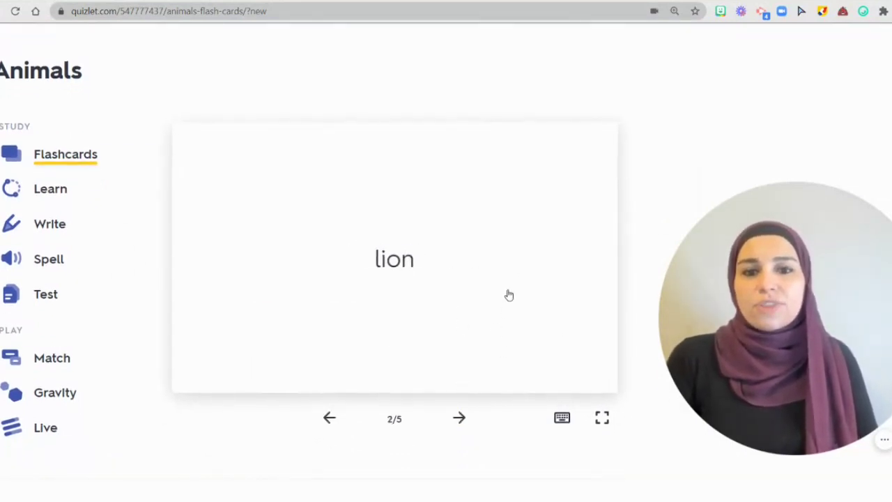
left_click(508, 289)
left_click(460, 418)
left_click(467, 287)
left_click(496, 295)
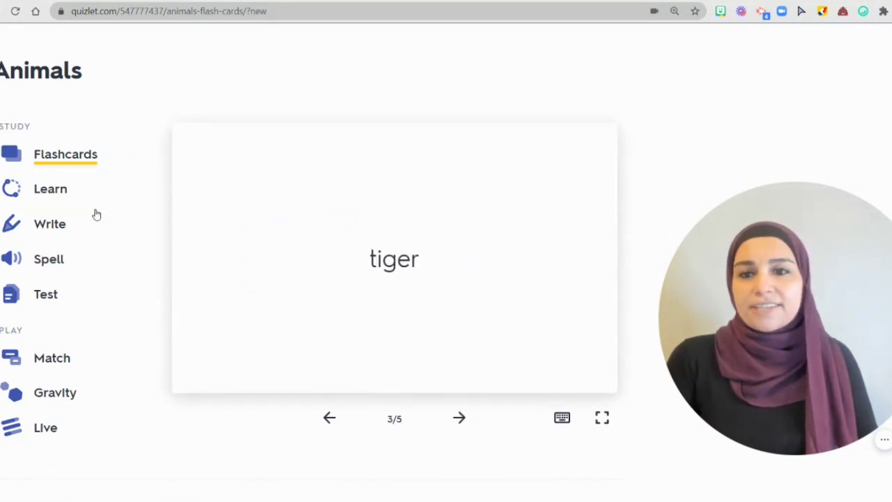
Step: In Learn mode, answer tiger نمر, lion, and elephant فيل, then return to the set
left_click(48, 191)
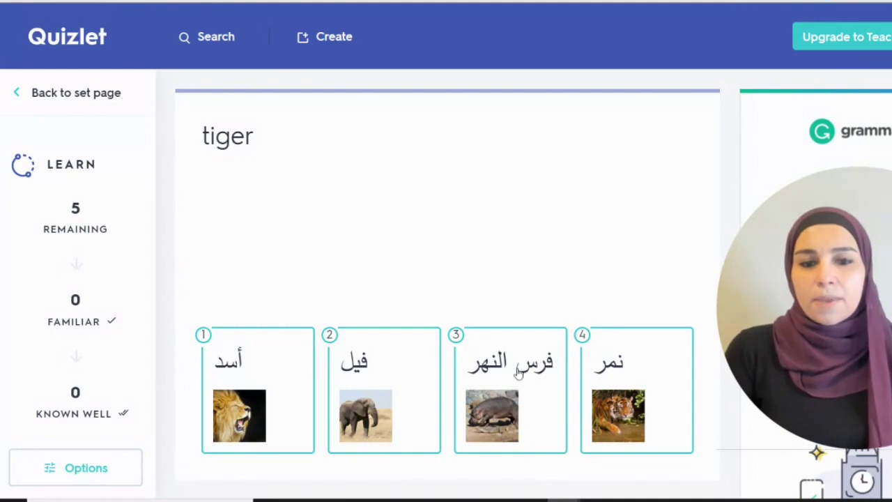
left_click(600, 389)
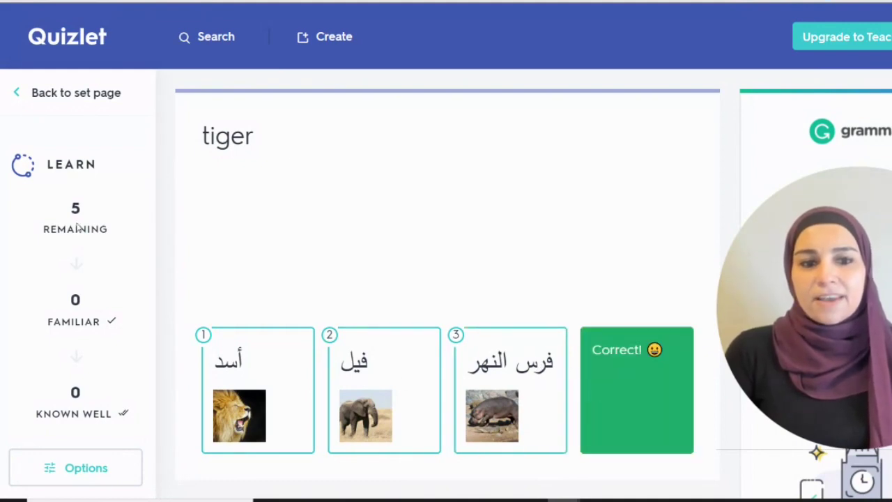
left_click(262, 392)
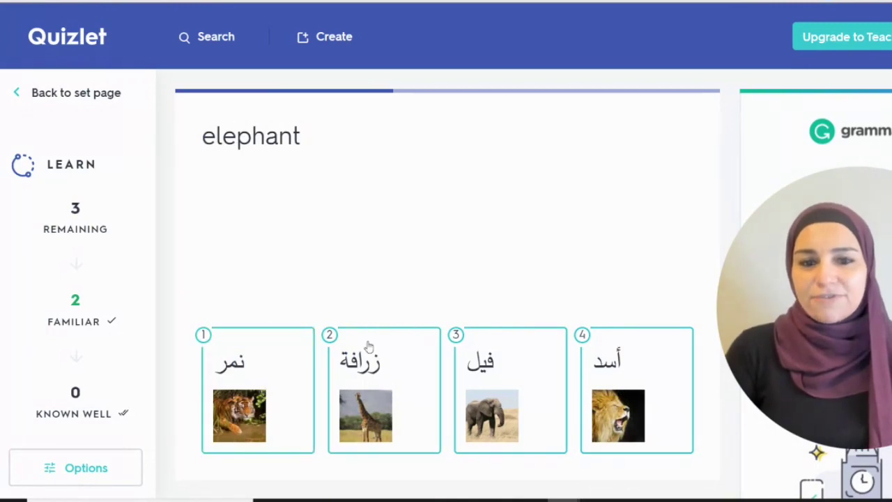
left_click(495, 390)
left_click(17, 92)
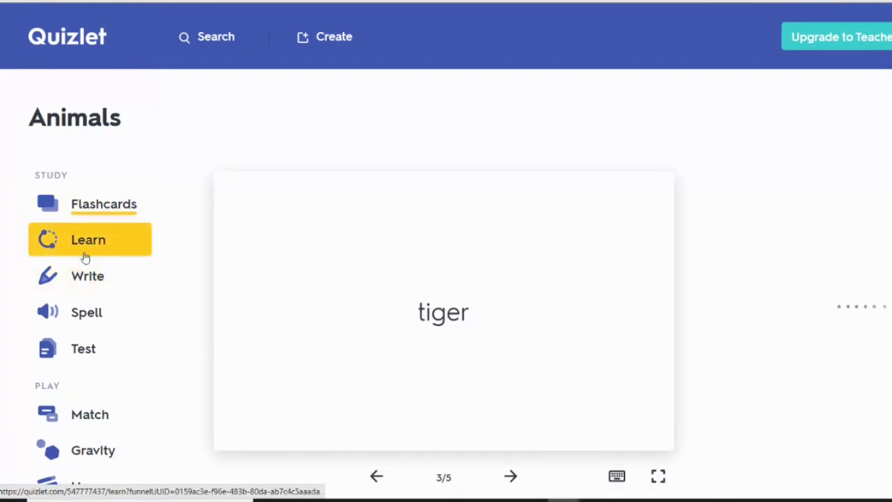
Step: Answer 'hippo' correctly in Write mode and return to the set page
left_click(86, 277)
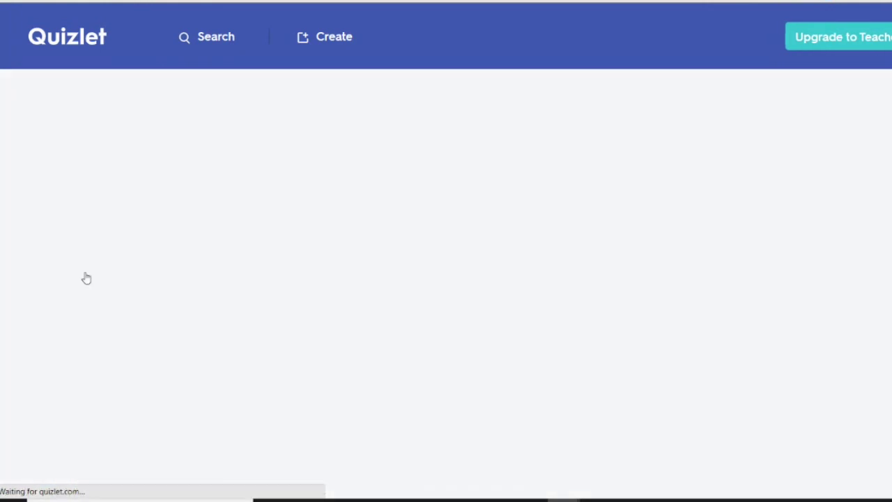
type("hippo")
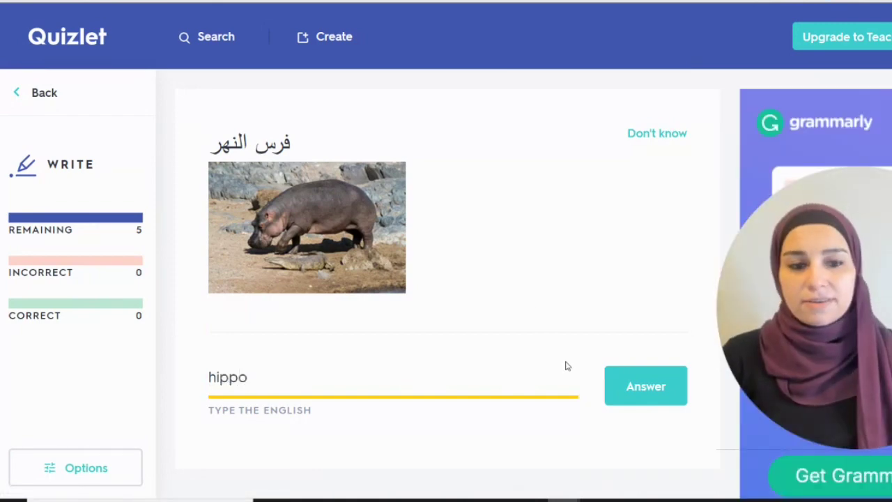
left_click(660, 393)
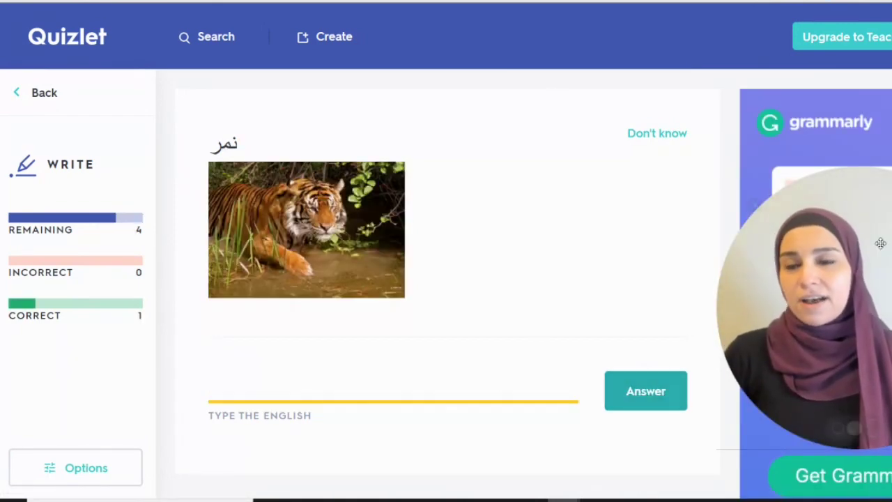
left_click(14, 92)
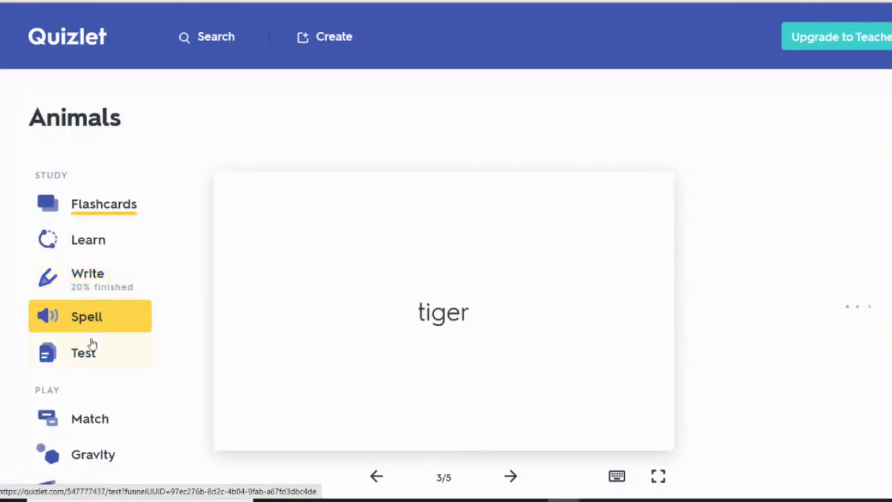
Step: In Spell mode, play the word's audio and spell 'tiger'
left_click(91, 323)
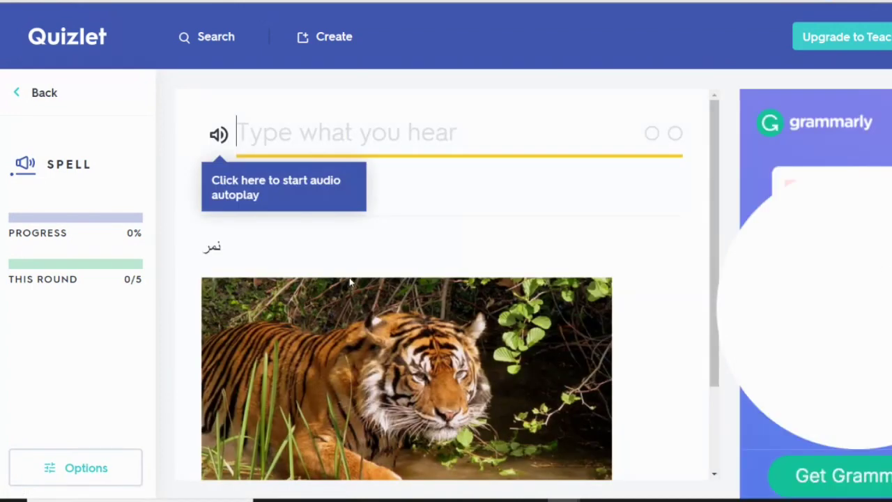
left_click(227, 138)
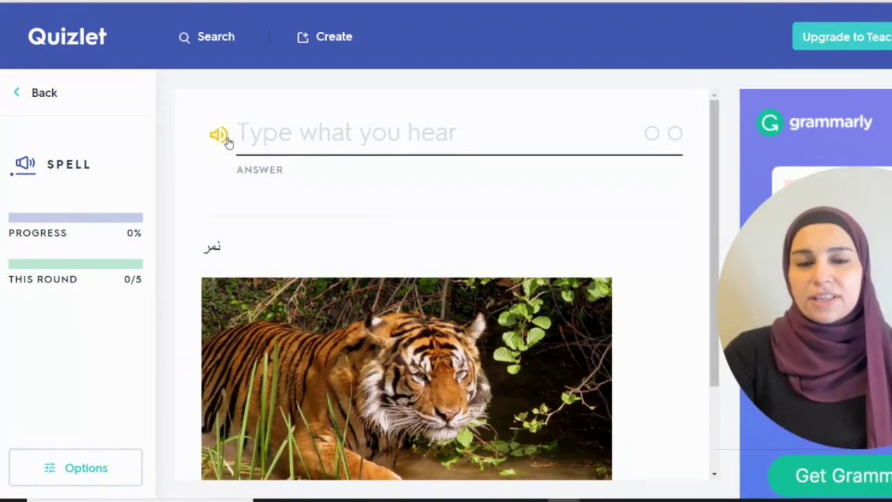
left_click(313, 132)
left_click(220, 138)
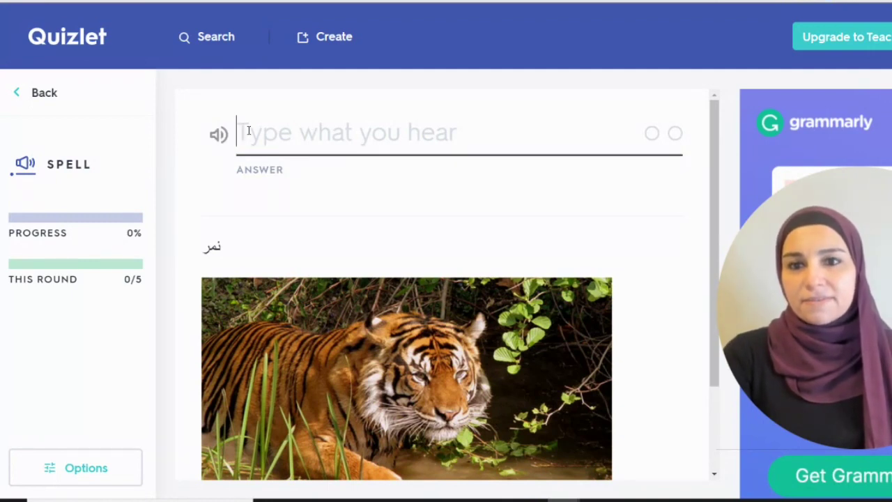
type("tiger")
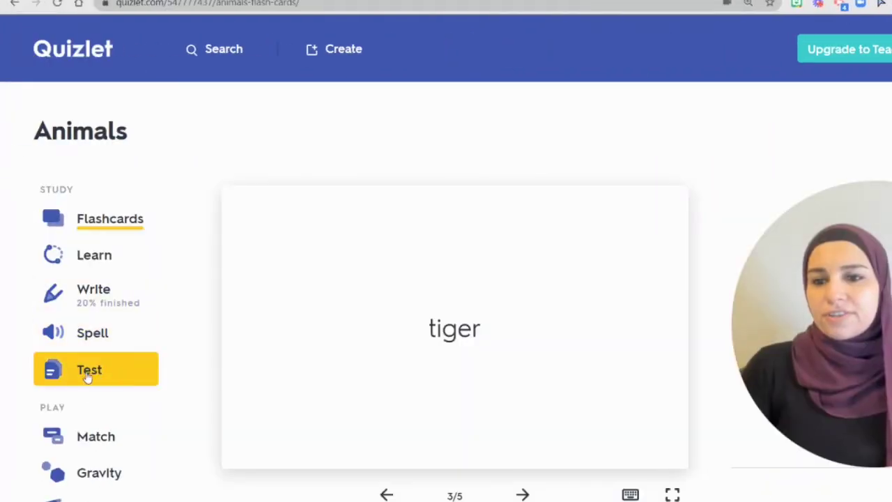
Step: Start a practice test and spell فيل for elephant with the letter buttons
left_click(90, 371)
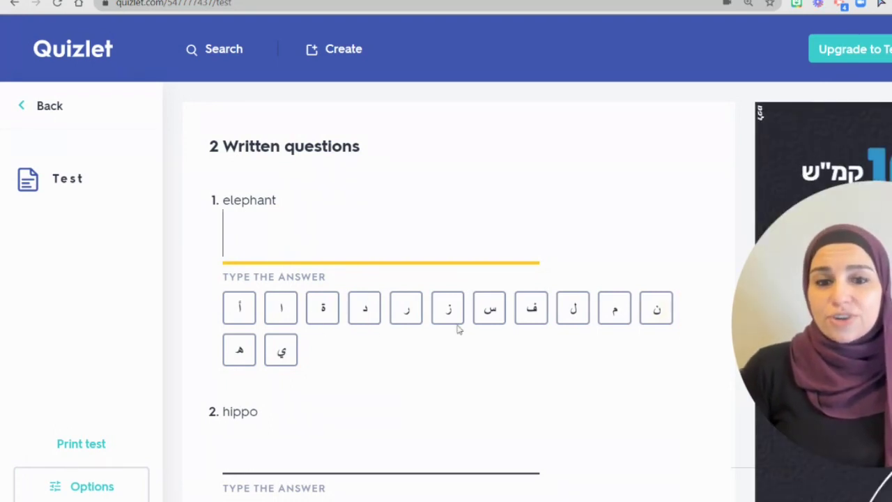
left_click(535, 322)
left_click(280, 349)
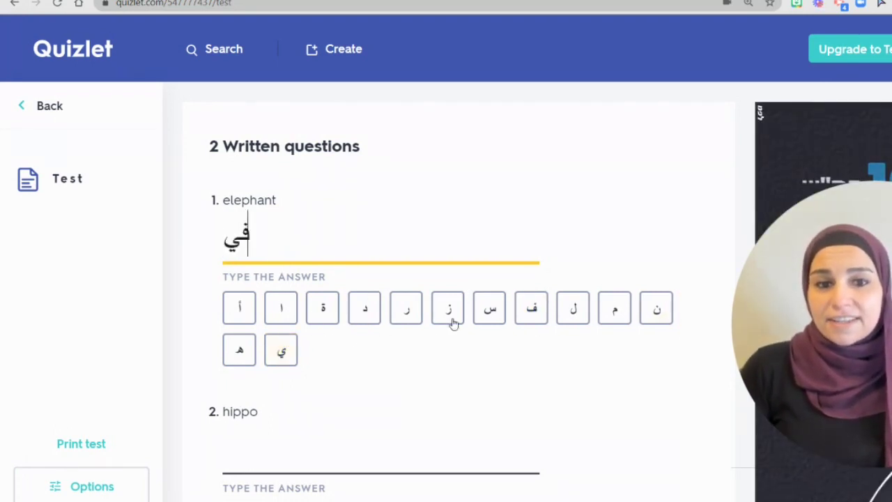
left_click(565, 317)
scroll(420, 376, "down", 2)
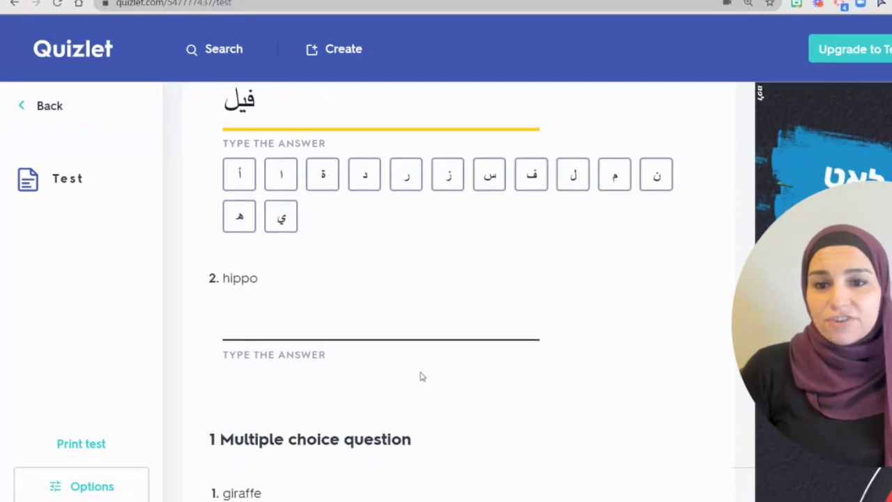
left_click(284, 336)
Step: Answer giraffe with زرافة and mark the tiger–أسد pairing as False
scroll(245, 265, "down", 2)
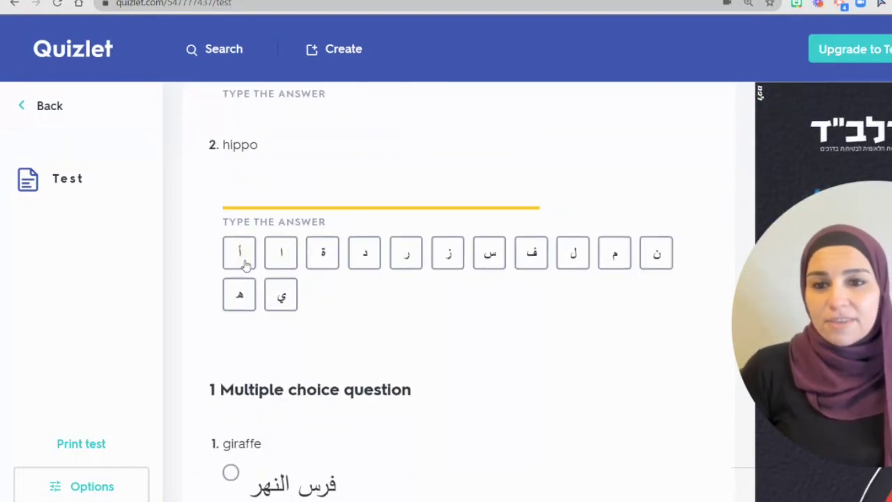
scroll(309, 331, "down", 2)
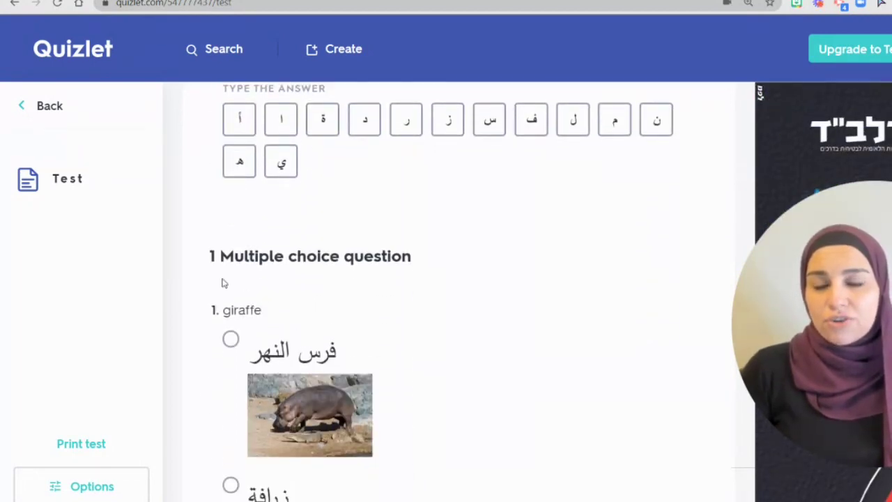
scroll(227, 300, "down", 2)
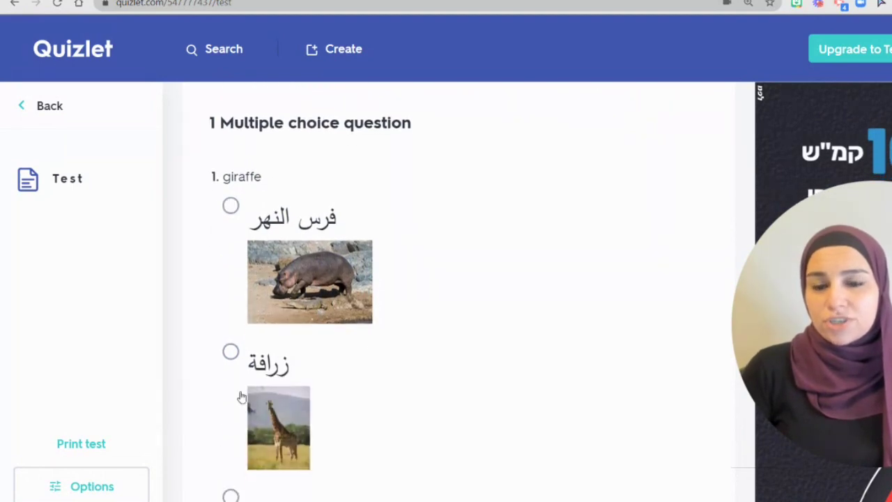
left_click(230, 351)
scroll(416, 350, "down", 9)
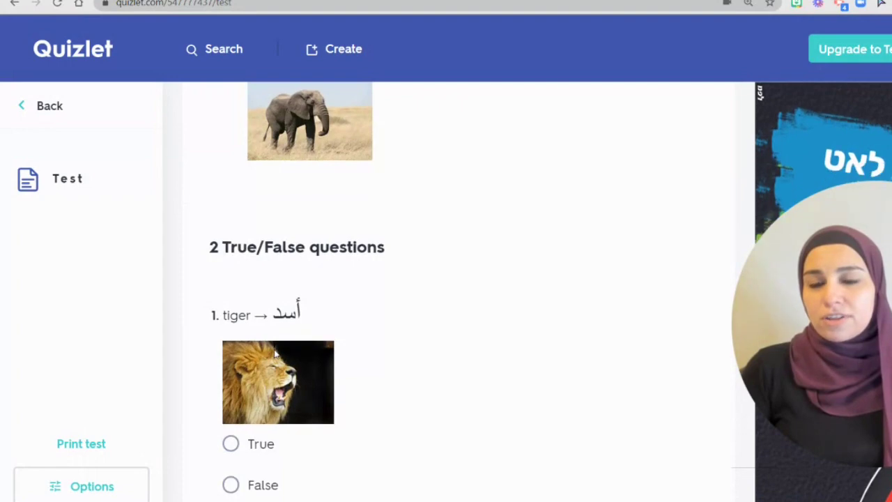
scroll(224, 301, "down", 2)
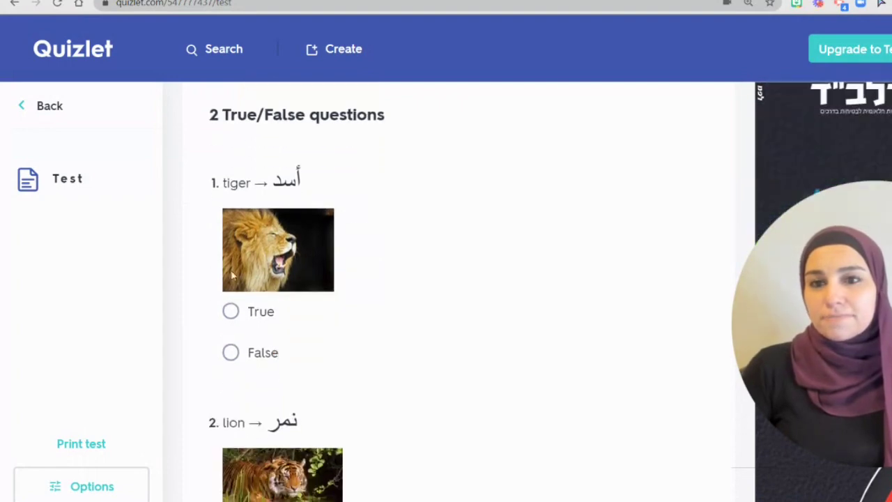
left_click(232, 353)
scroll(235, 359, "down", 3)
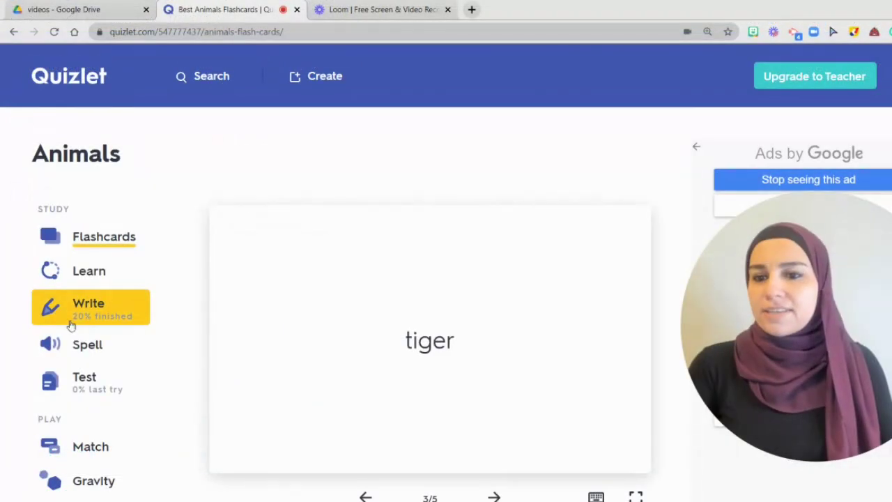
scroll(98, 363, "down", 2)
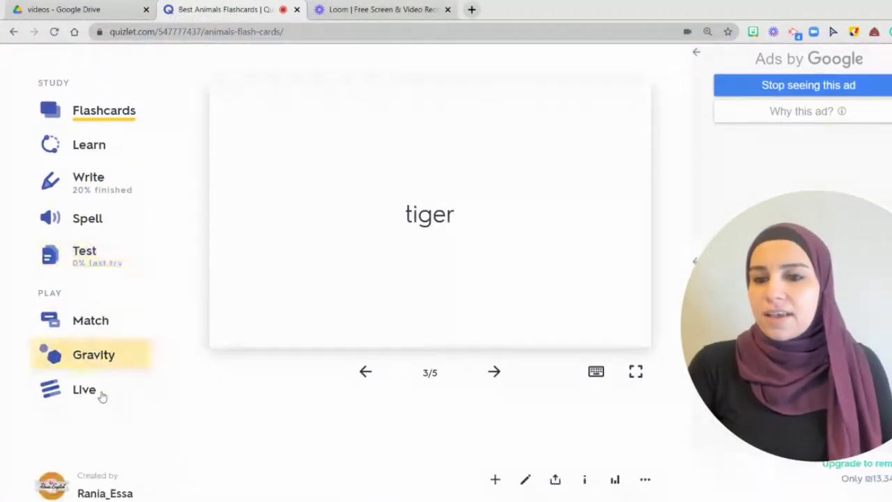
left_click(76, 319)
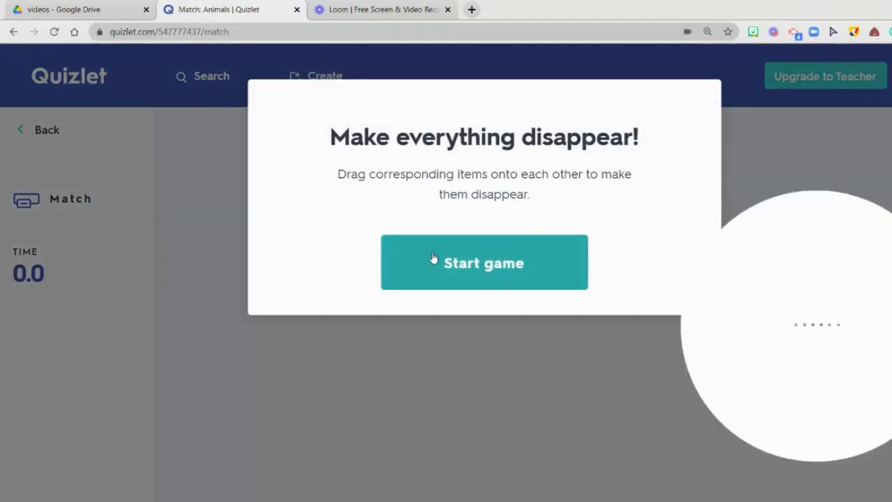
left_click(432, 258)
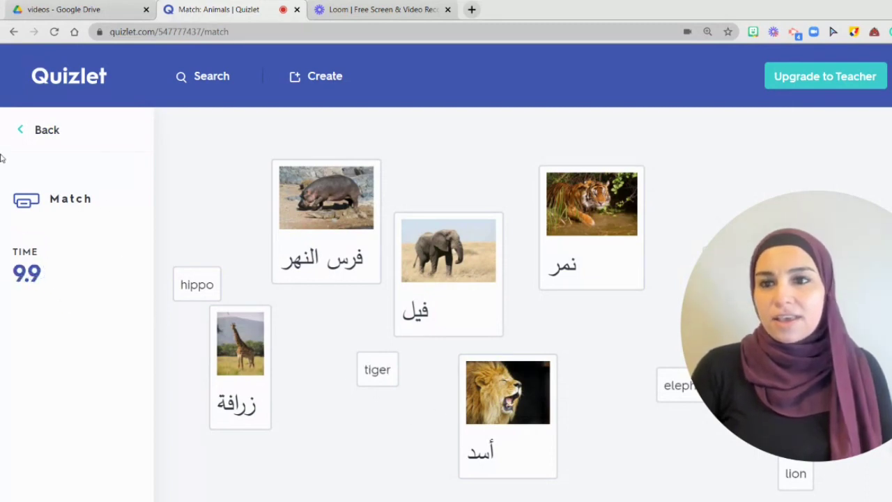
left_click(20, 131)
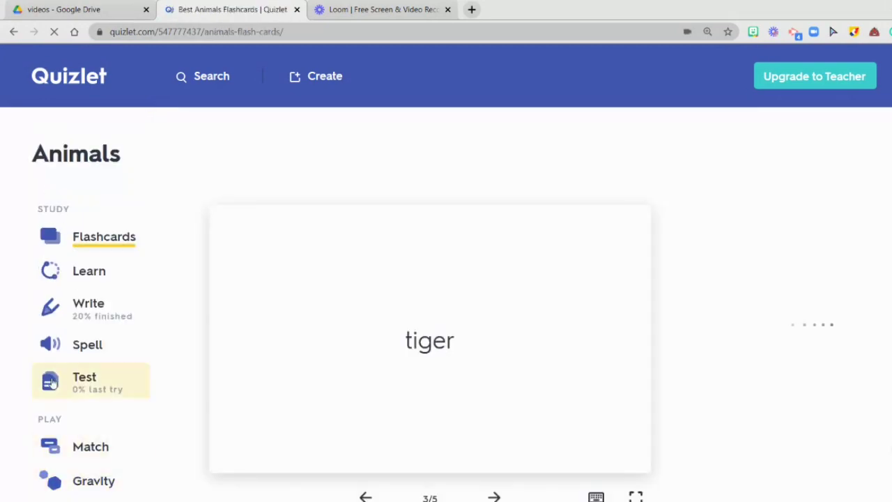
scroll(69, 348, "down", 3)
left_click(98, 293)
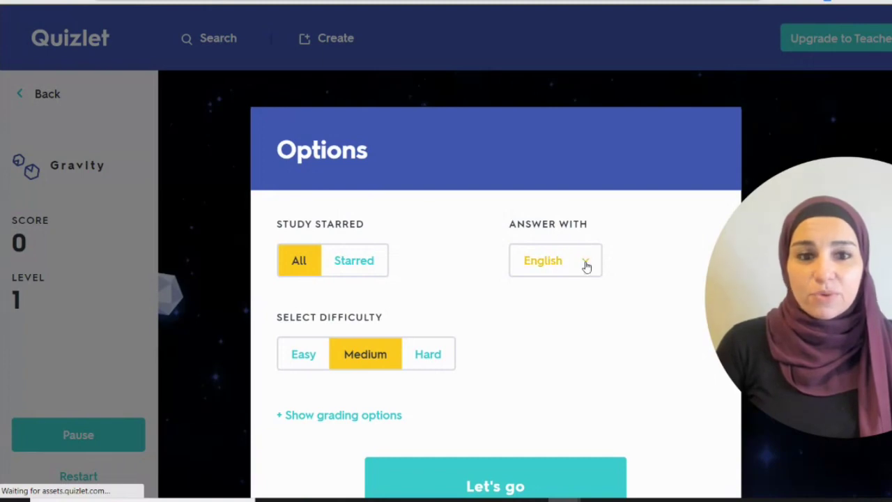
left_click(541, 269)
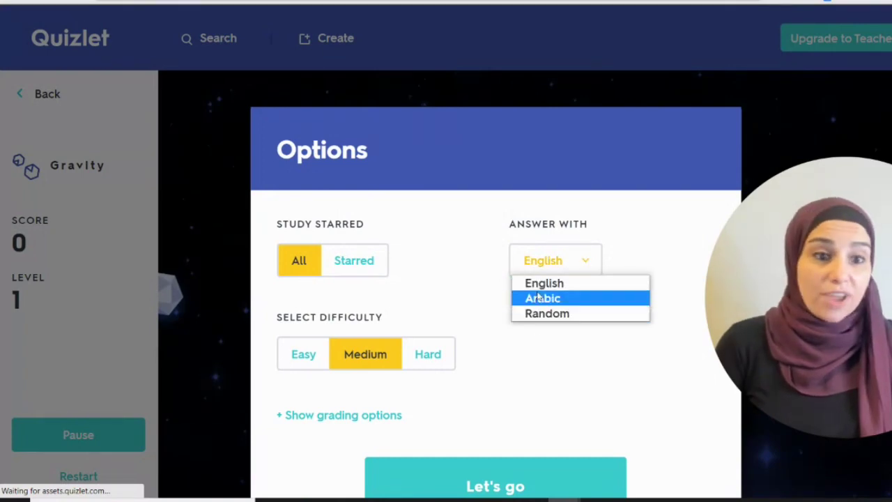
left_click(586, 262)
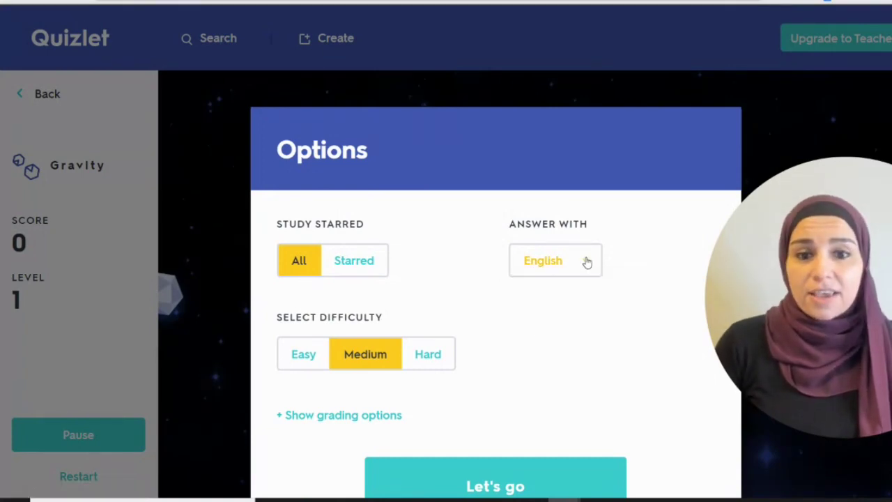
left_click(516, 458)
left_click(521, 351)
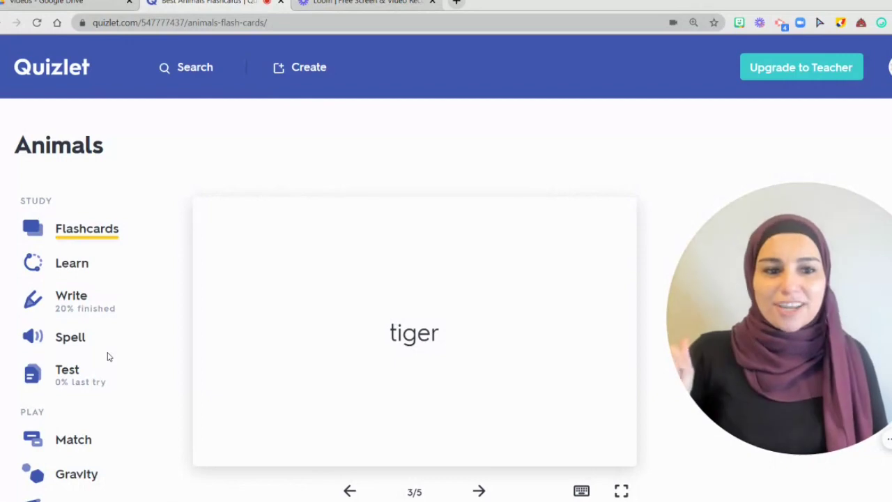
Step: Open Quizlet Live for the Animals set and choose Individuals as the team arrangement
scroll(85, 344, "down", 2)
scroll(85, 344, "down", 1)
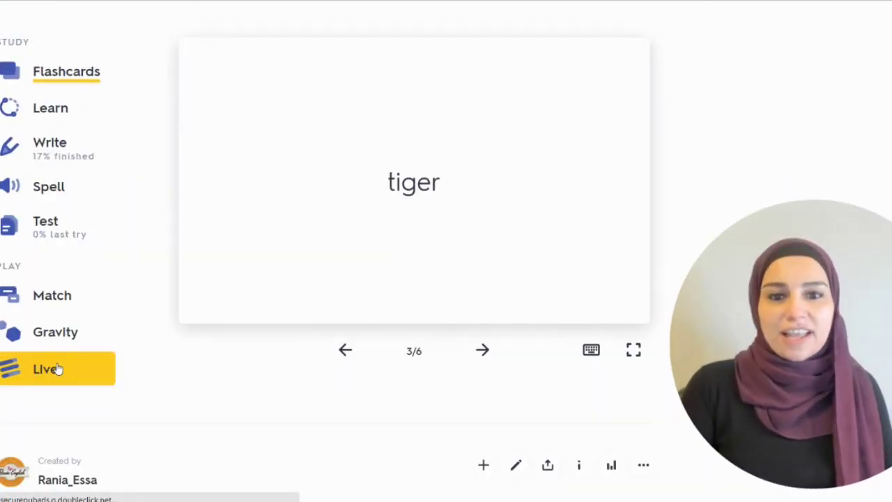
left_click(55, 370)
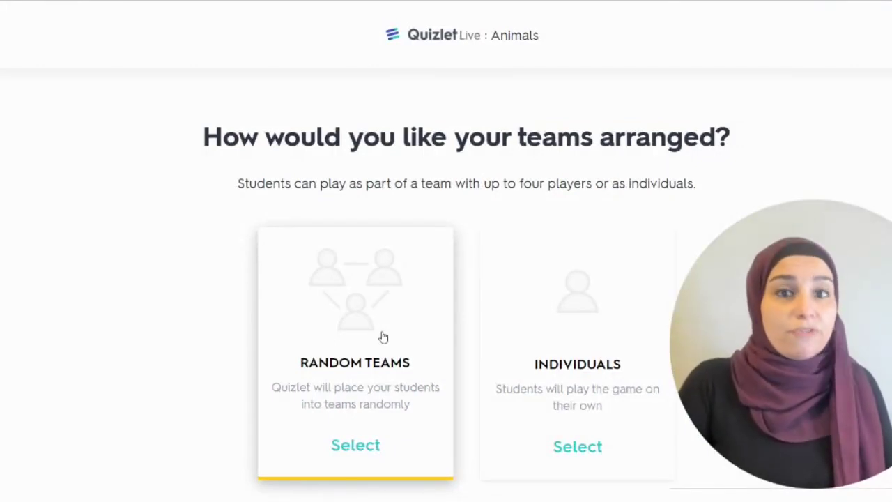
left_click(588, 332)
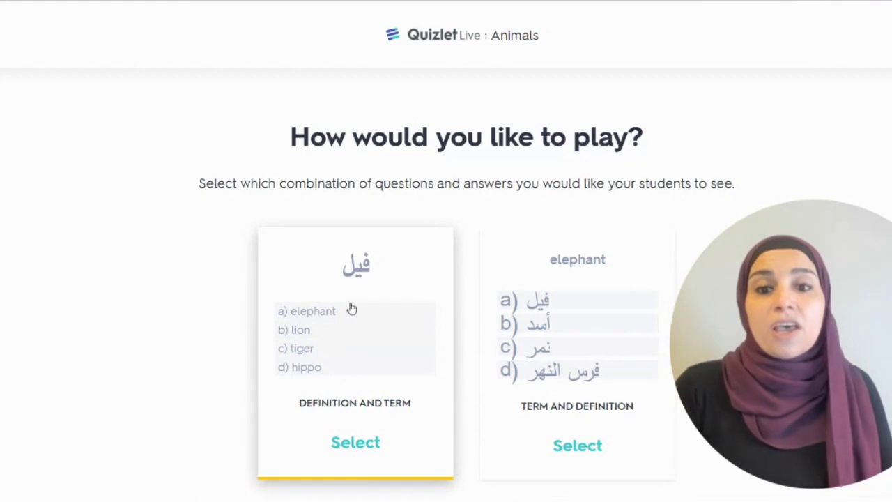
Step: Choose Term and Definition questions, copy the game link, and show the lobby full screen
left_click(537, 296)
scroll(273, 208, "down", 1)
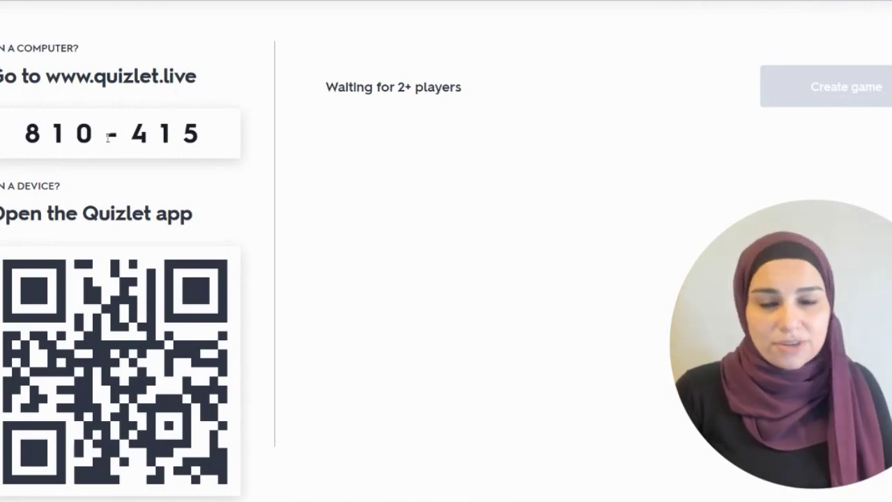
scroll(120, 162, "down", 1)
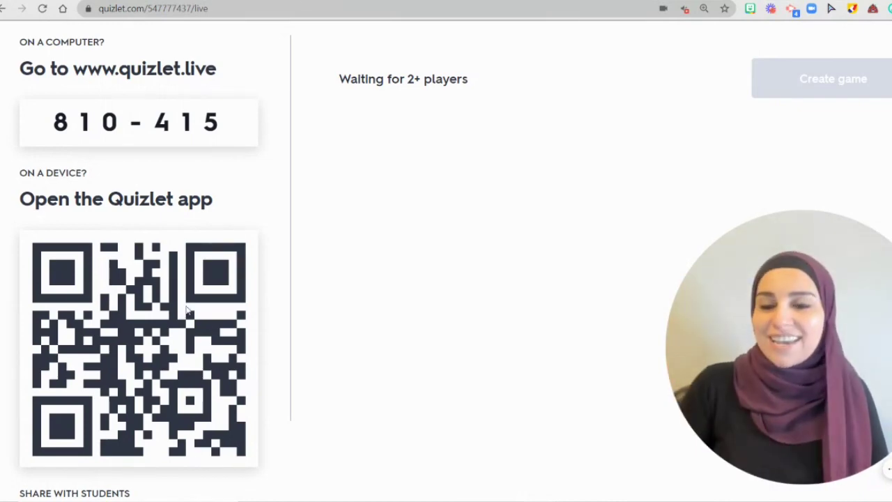
scroll(214, 278, "down", 1)
left_click(105, 492)
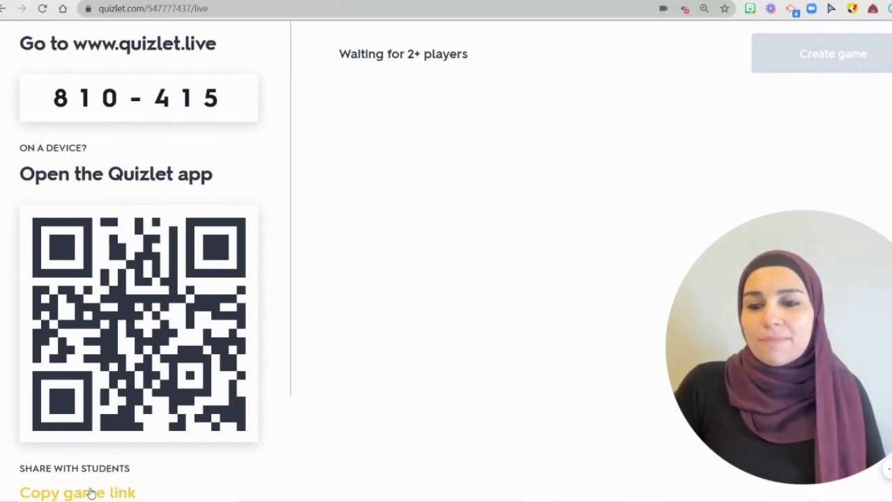
left_click(90, 490)
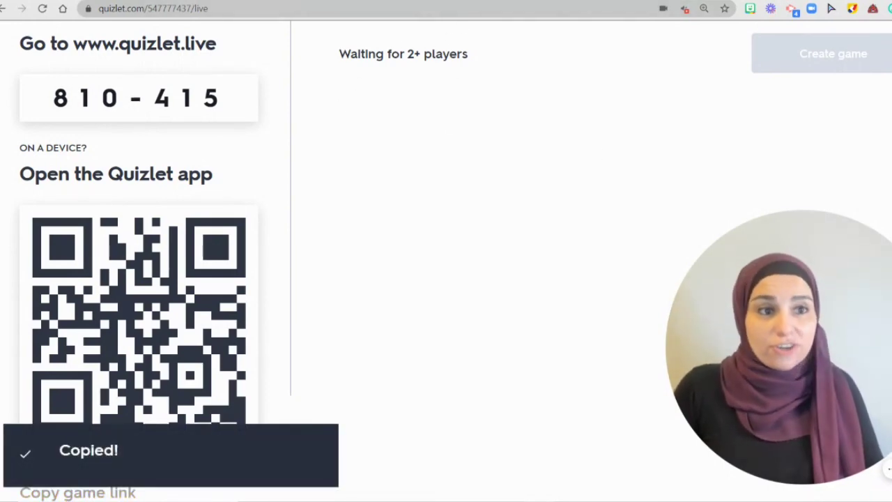
left_click(885, 8)
left_click(884, 125)
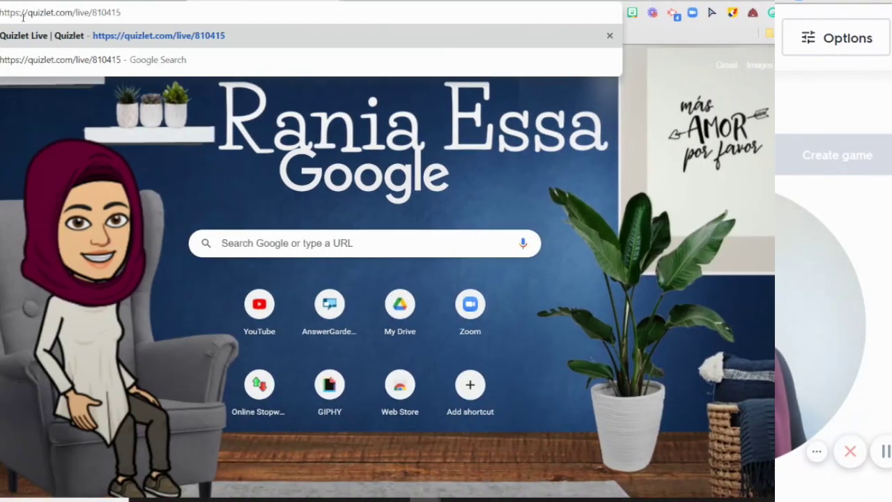
Step: Join the live game as the first student, then open a new incognito window
key("Return")
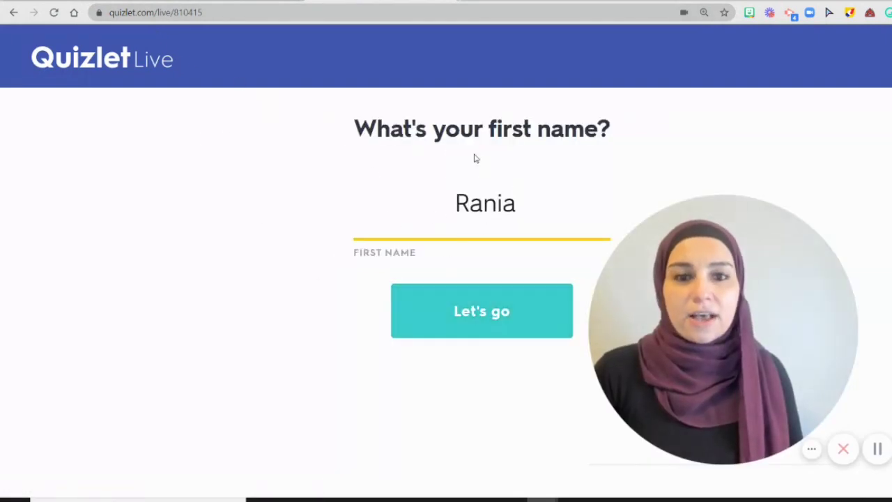
left_click(483, 312)
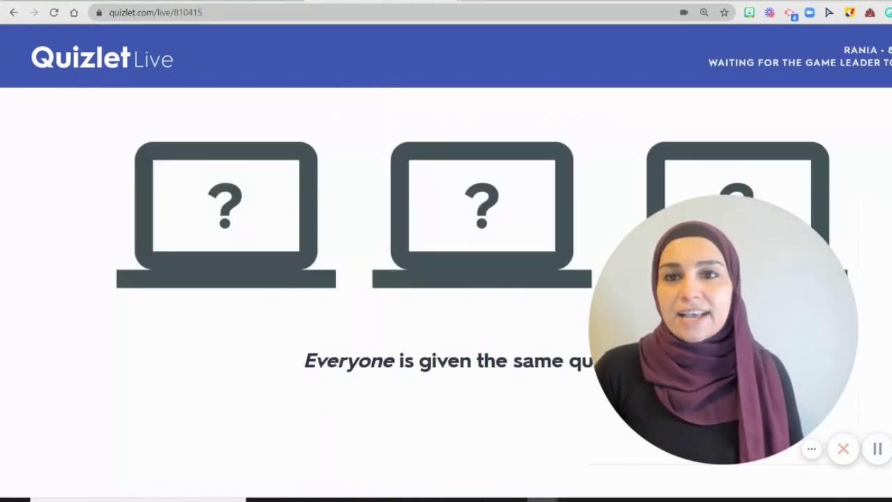
key("alt+Tab")
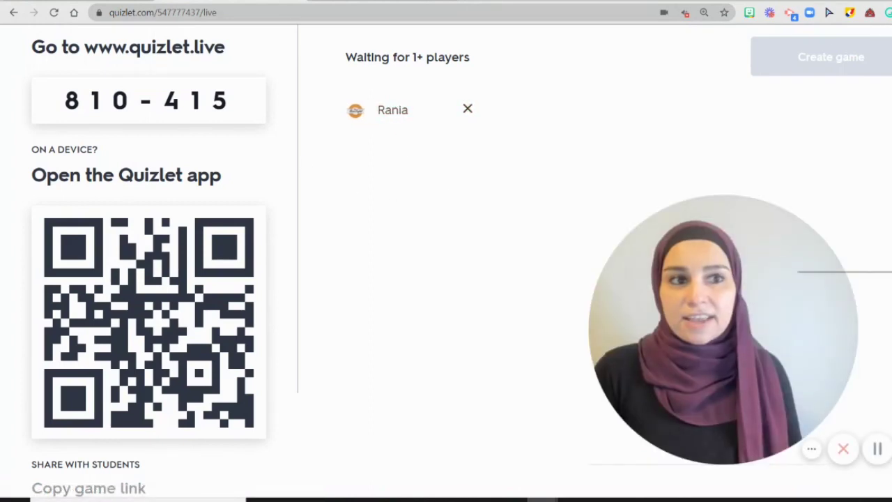
left_click(884, 12)
left_click(836, 60)
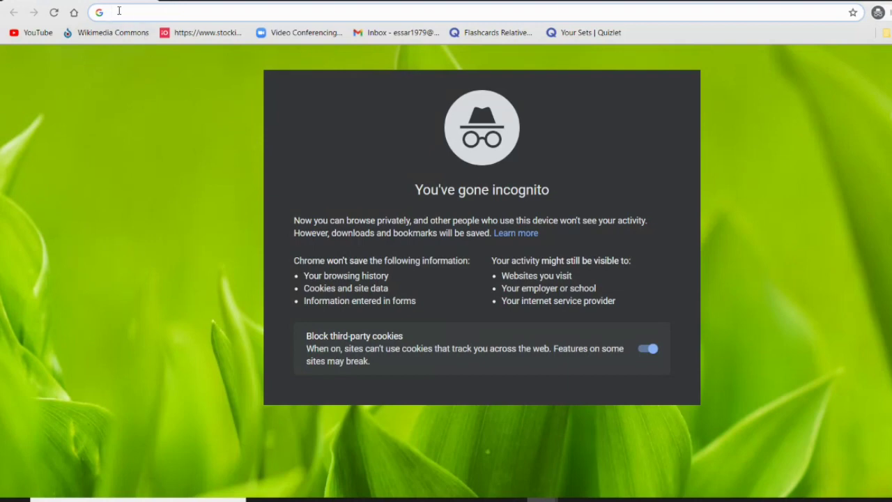
Step: Load the pasted game link in the incognito window and join as a second player with a first name
key("ctrl+v")
key("Return")
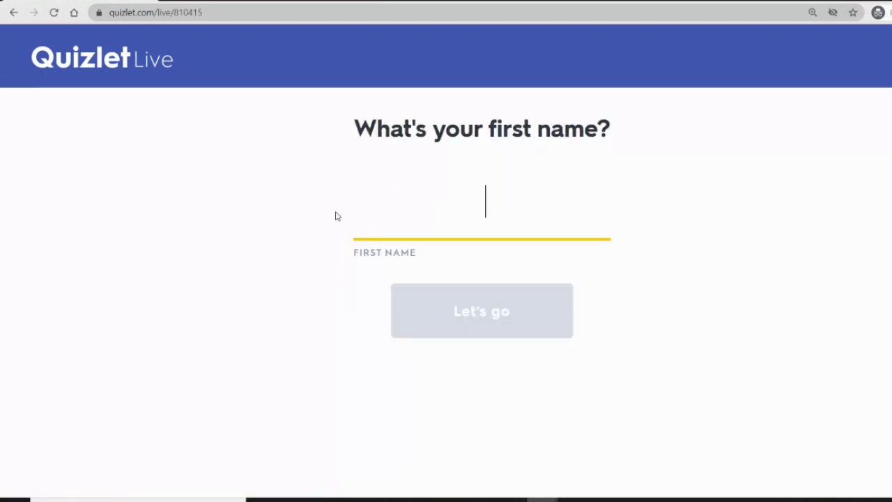
type("Adam")
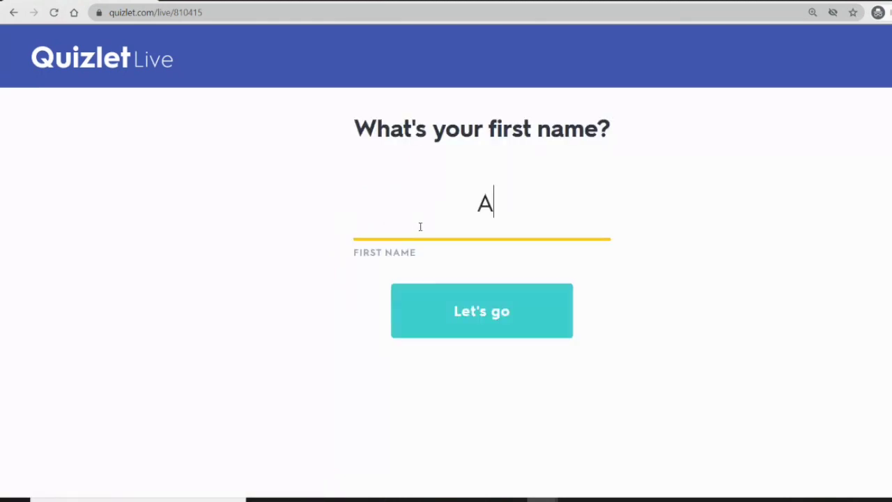
left_click(558, 324)
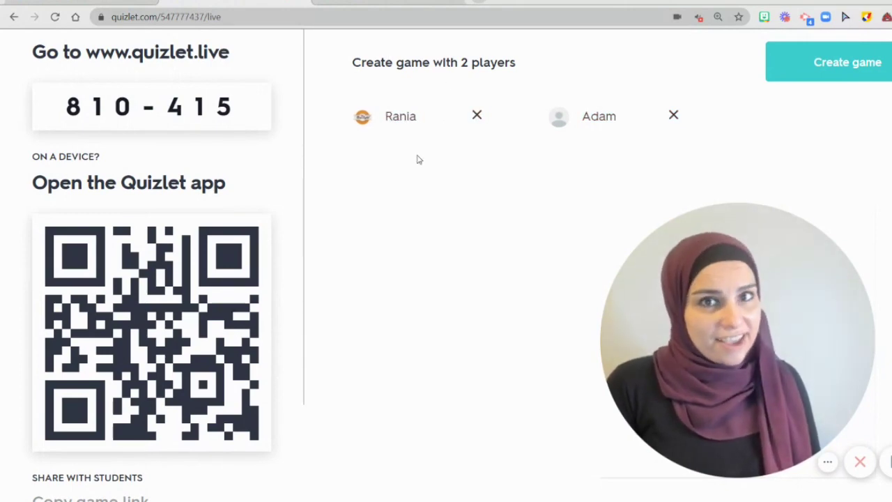
Step: Create the Animals Quizlet Live game with Puffins and Peacocks teams and start it
left_click(829, 65)
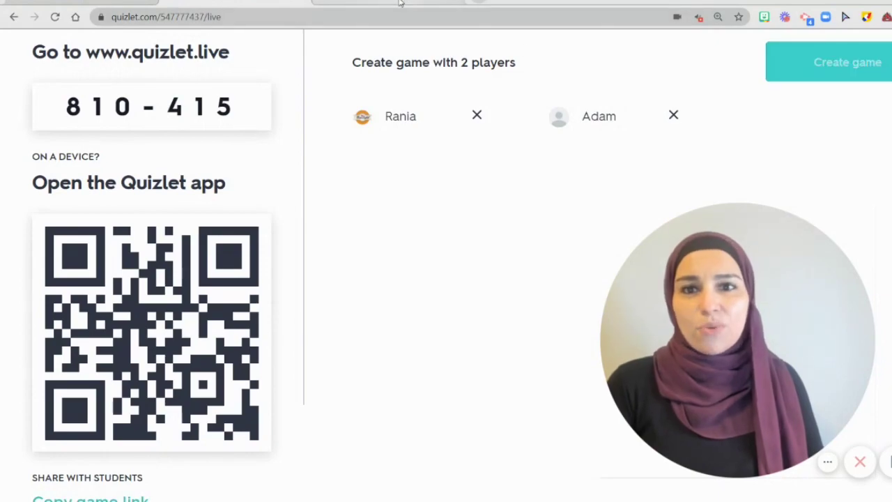
key("ctrl+Tab")
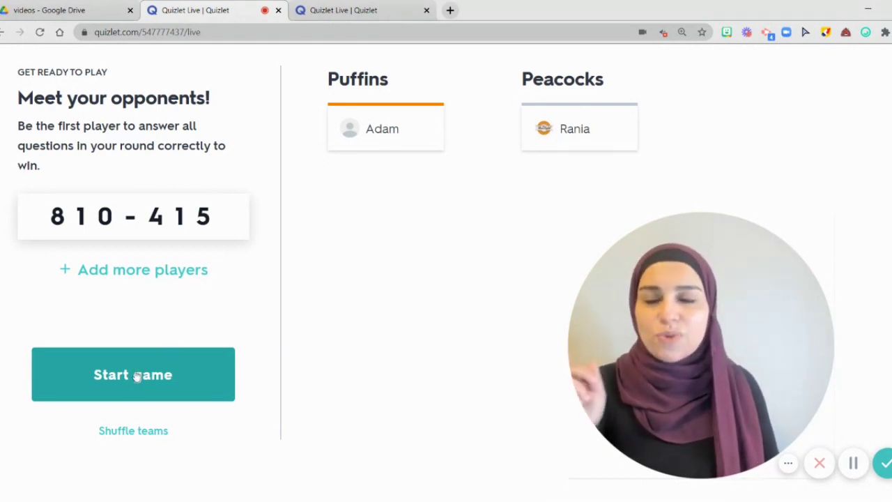
left_click(136, 375)
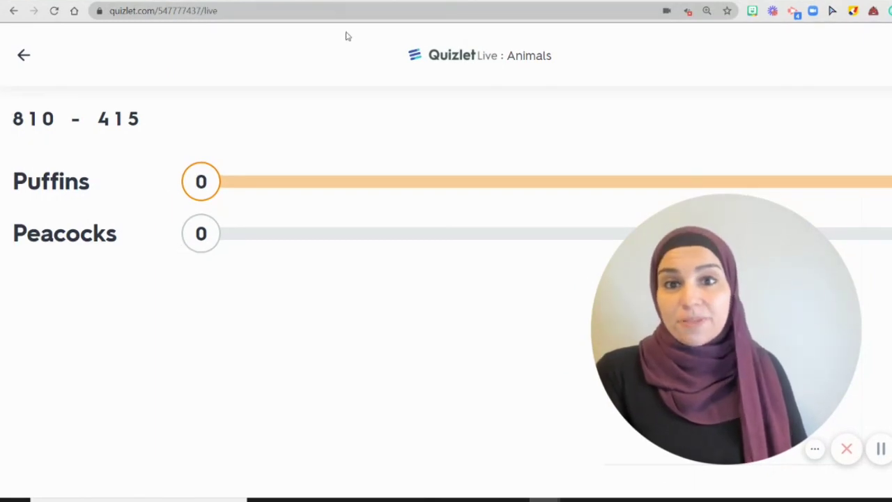
Step: As a student, match hippo, bear and tiger with their pictures and Arabic terms
left_click(376, 0)
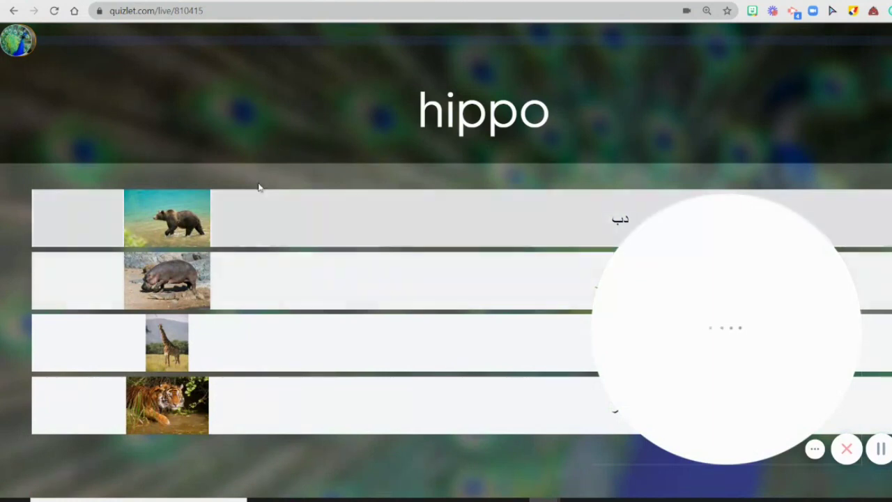
left_click(163, 277)
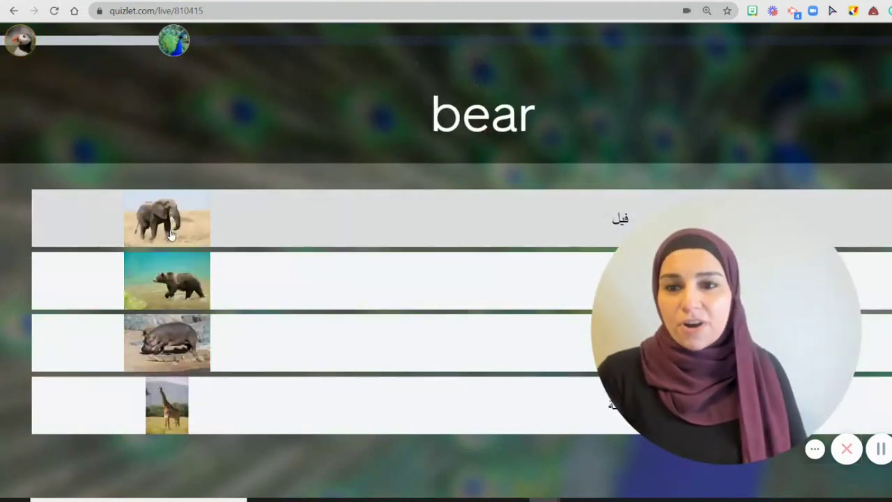
left_click(239, 272)
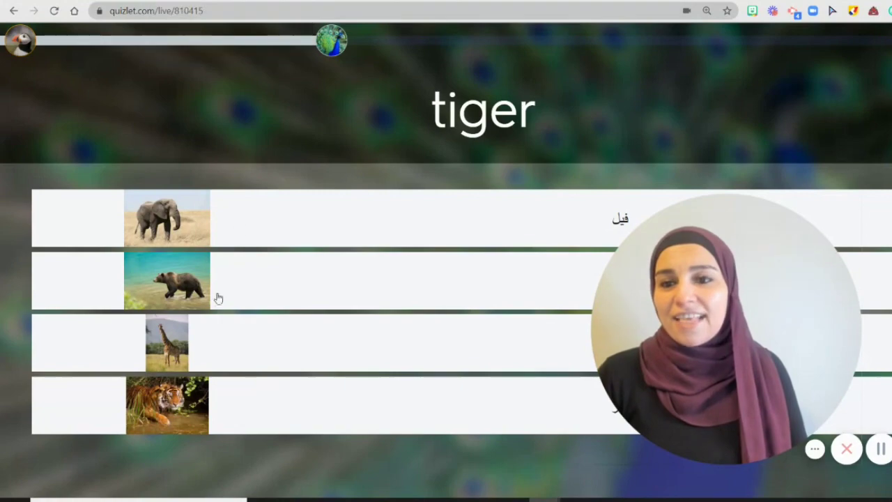
left_click(225, 393)
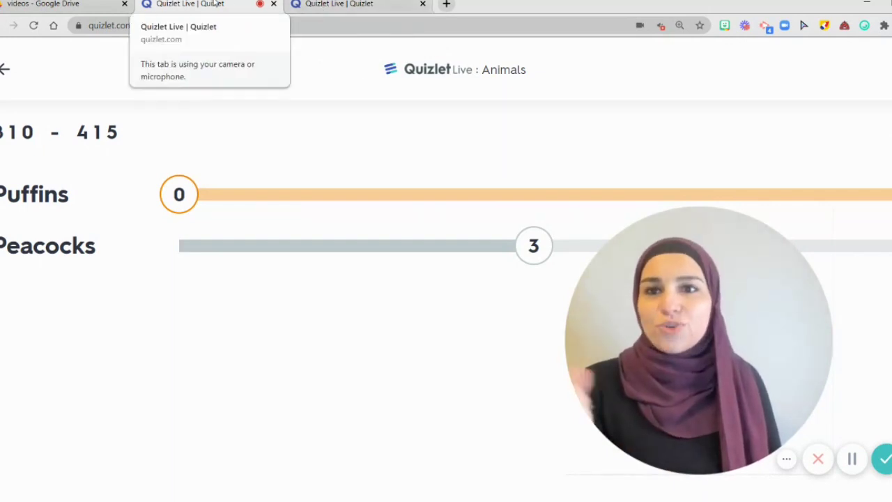
Step: Answer the giraffe question as the other student, then view the teacher's team scoreboard
left_click(352, 5)
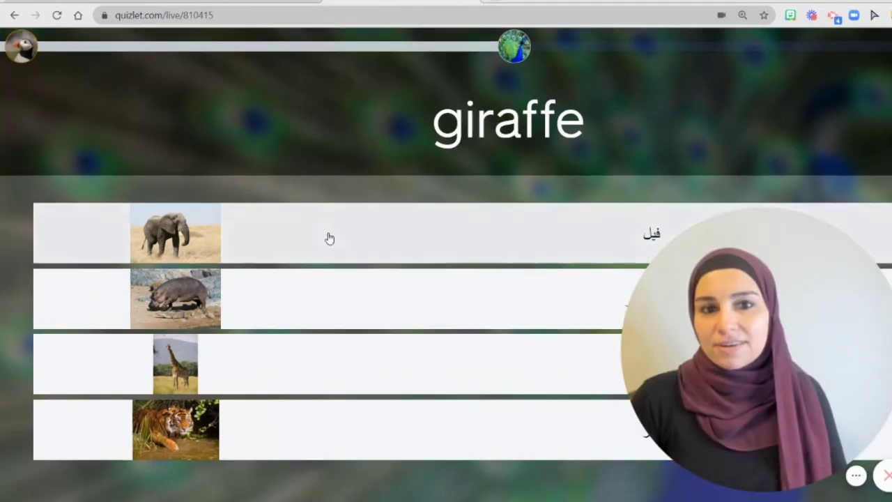
left_click(287, 234)
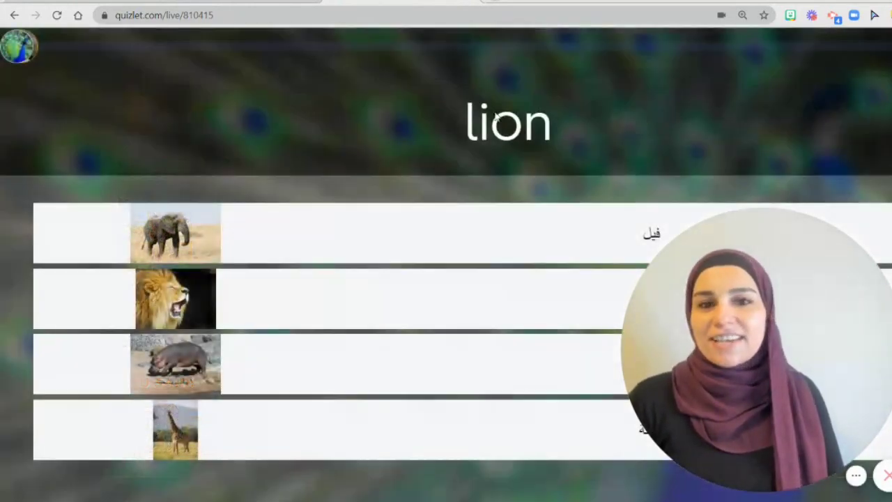
left_click(243, 2)
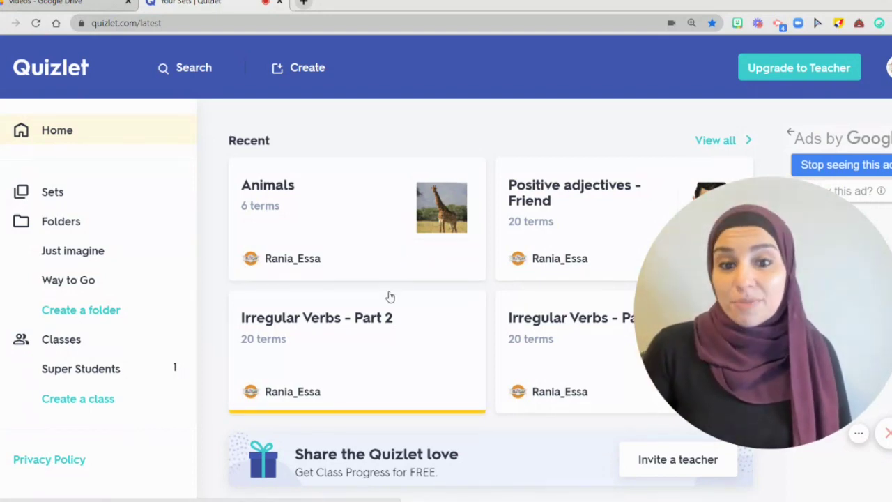
Step: Open the Irregular Verbs - Part 2 flashcards and flip the first card between feed and fed
left_click(384, 343)
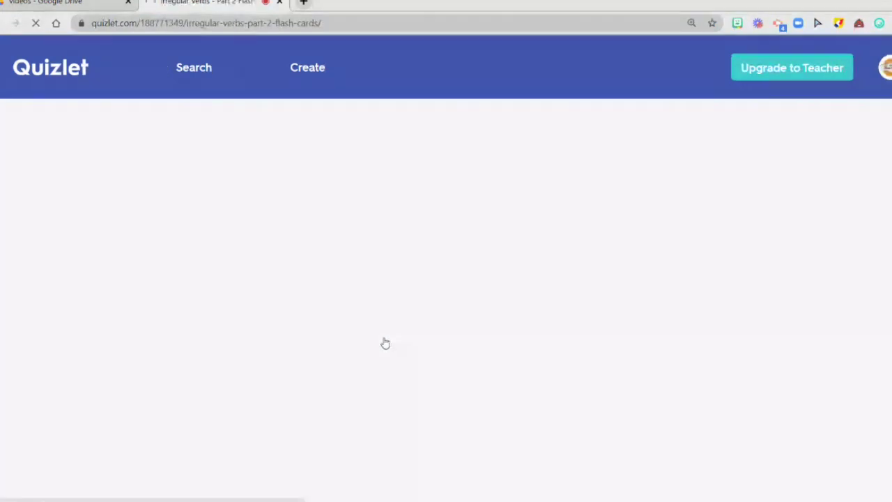
left_click(557, 315)
left_click(515, 390)
Step: Step through feel/felt, fight/fought, find/found and fly/flew, reaching card 5 of 20
left_click(476, 492)
left_click(490, 410)
left_click(479, 491)
left_click(485, 406)
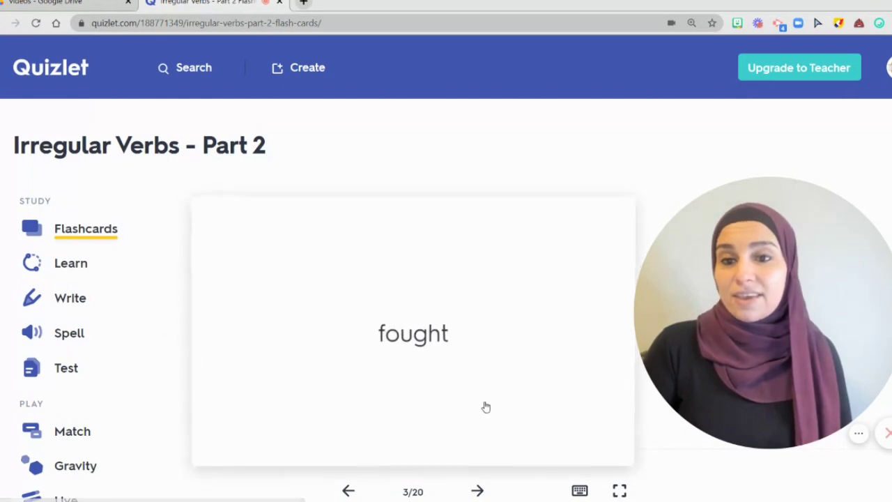
left_click(478, 491)
left_click(481, 439)
left_click(478, 491)
left_click(504, 381)
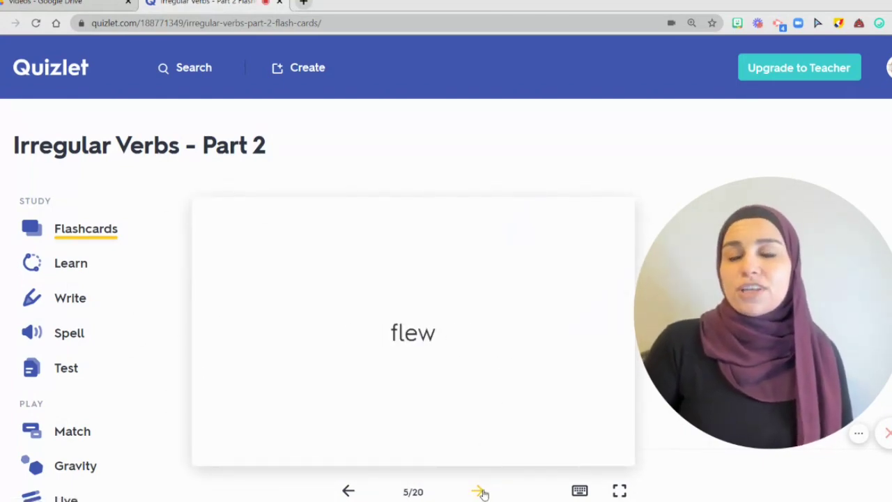